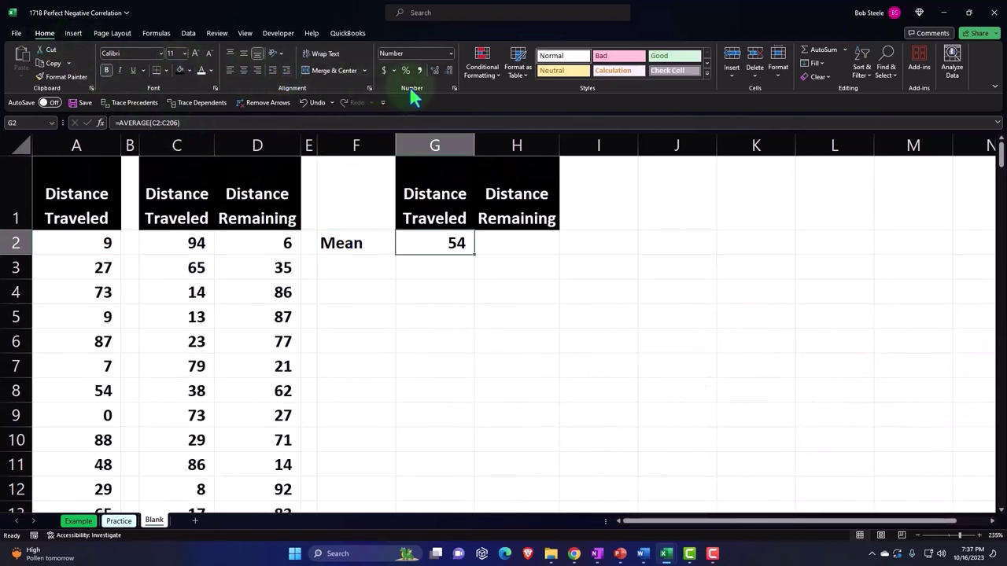
Show the Distance Traveled mean in G2 with two decimal places and enter the label SD in F3
click(433, 69)
click(434, 69)
click(386, 264)
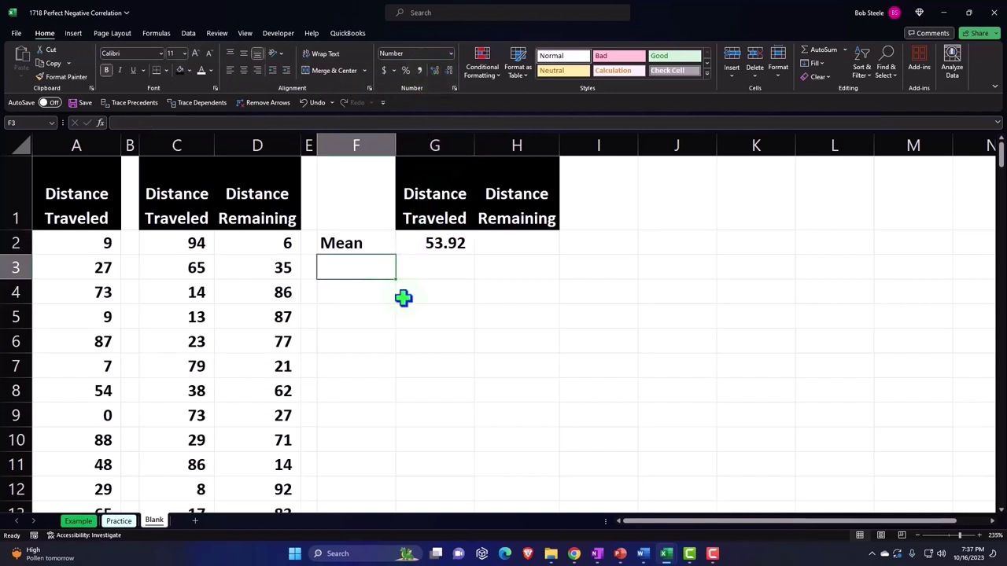
text(S)
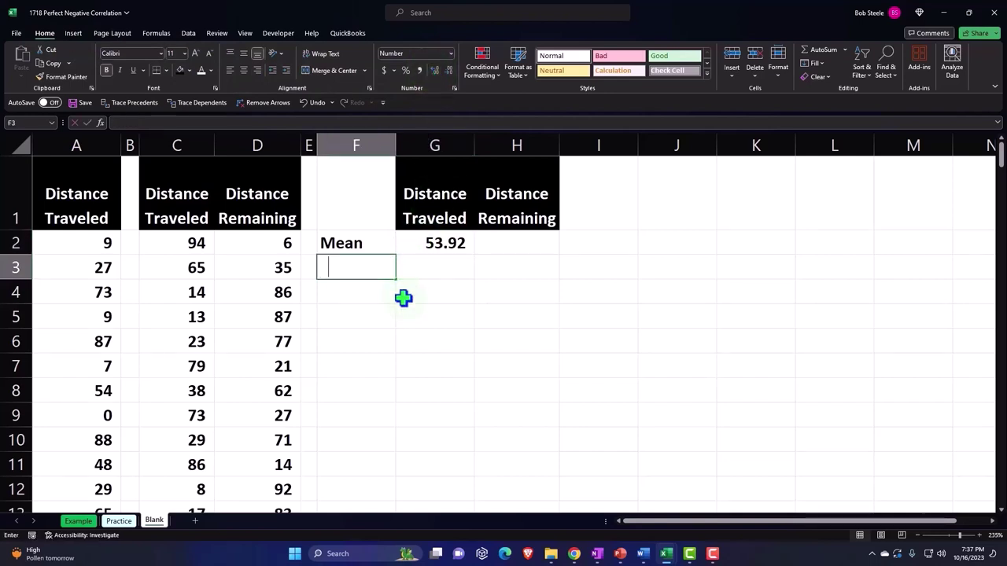
text(D)
key(Tab)
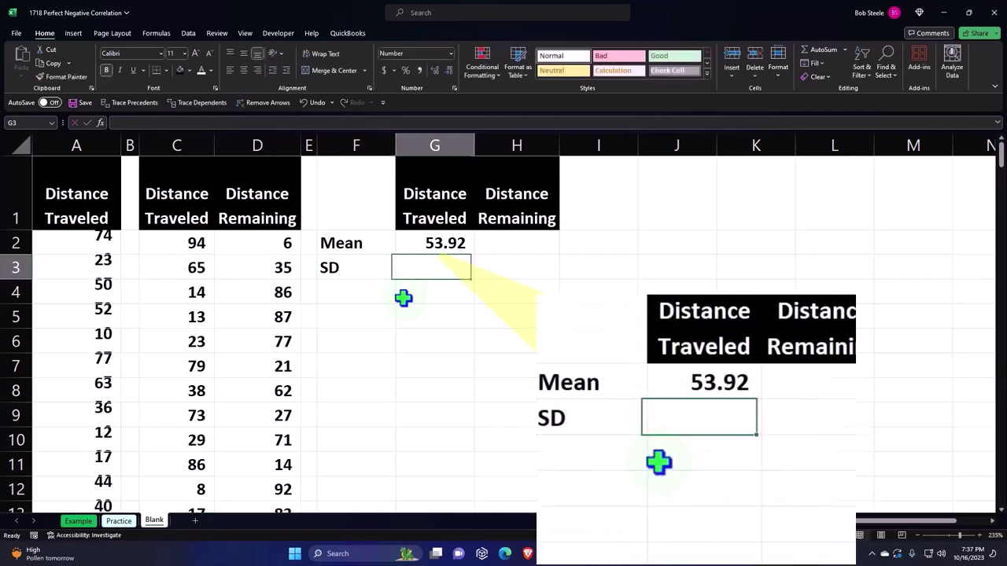
Calculate the sample standard deviation of the Distance Traveled values C2:C206 in G3 using STDEV.S
text(=)
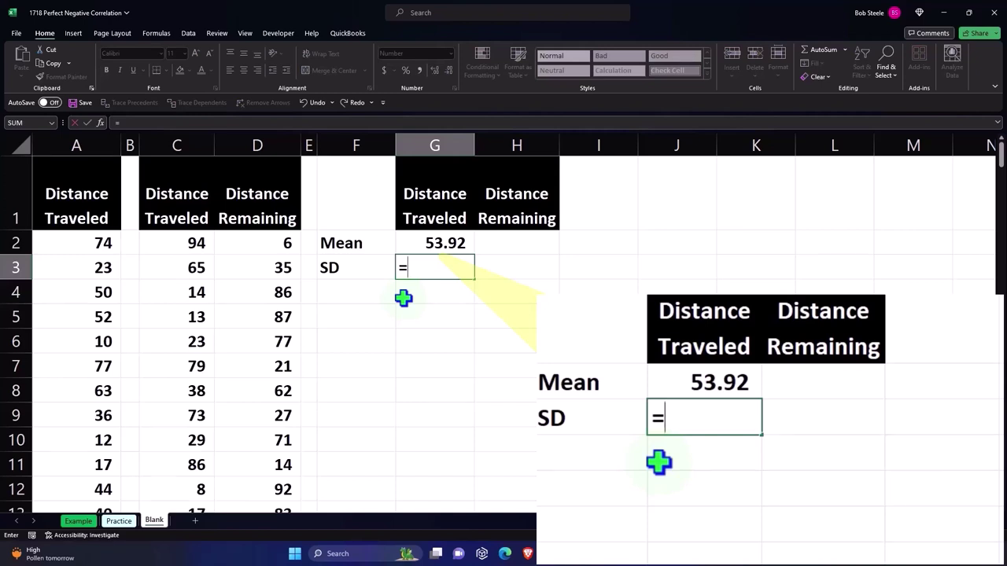
text(st)
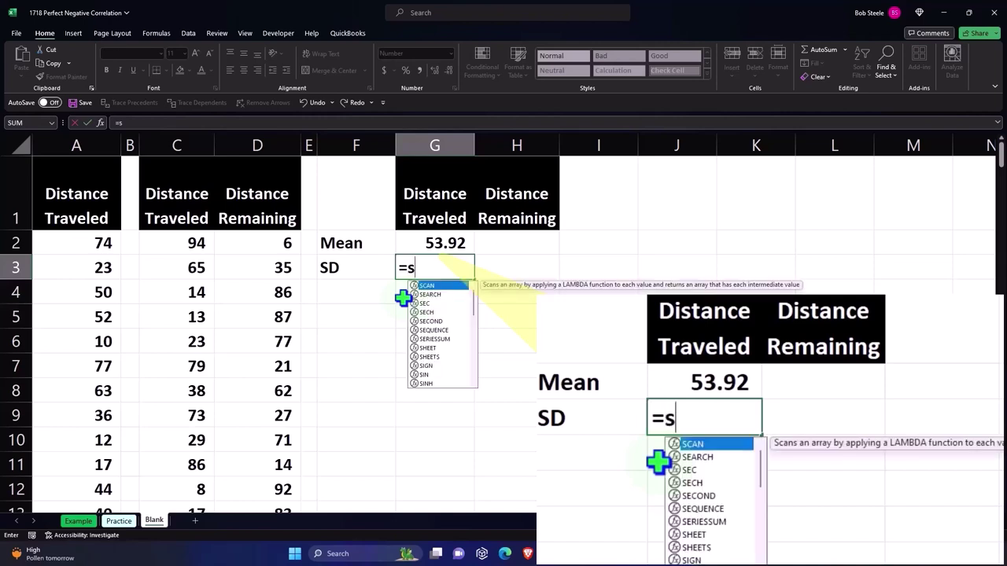
key(Down)
key(Down)
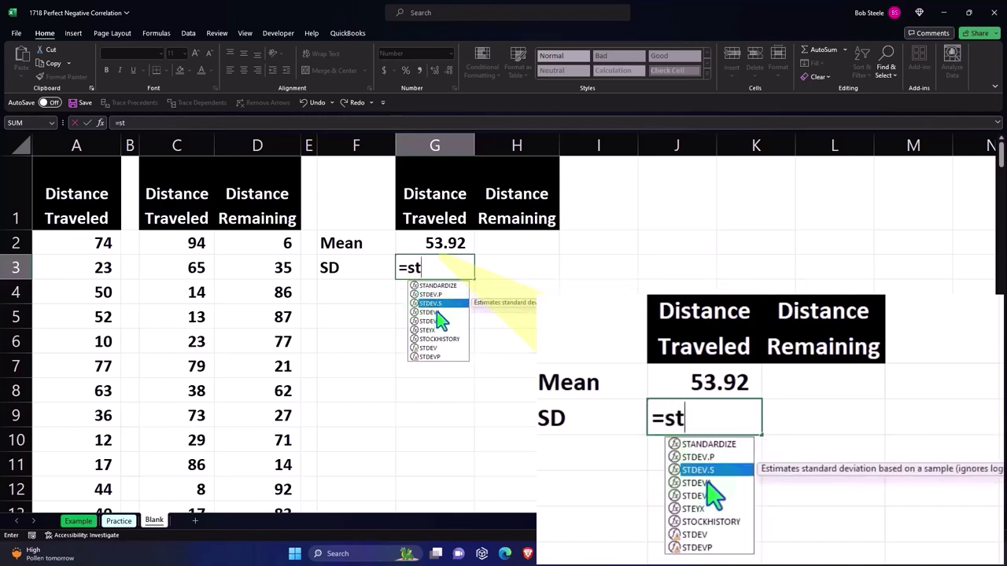
key(Tab)
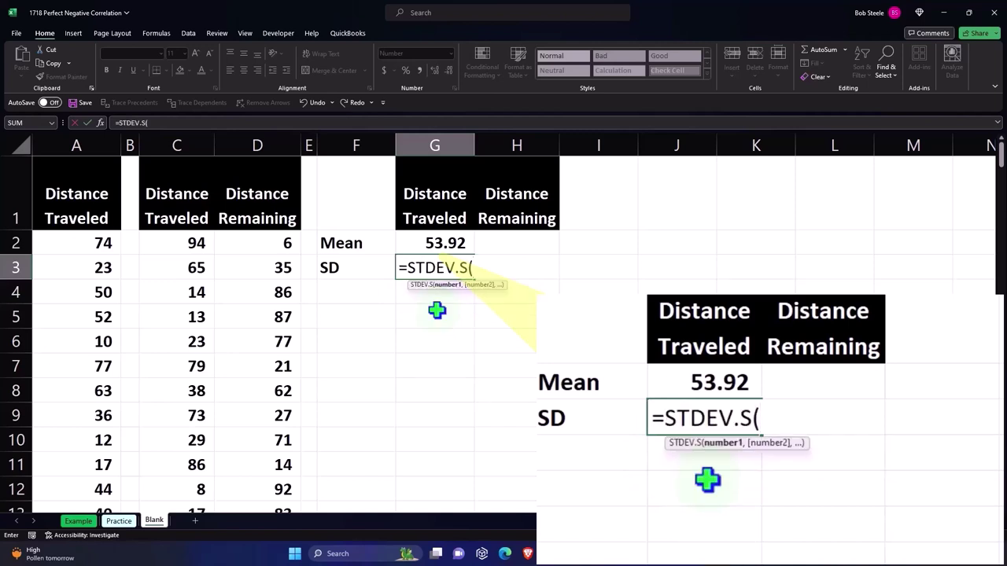
click(169, 245)
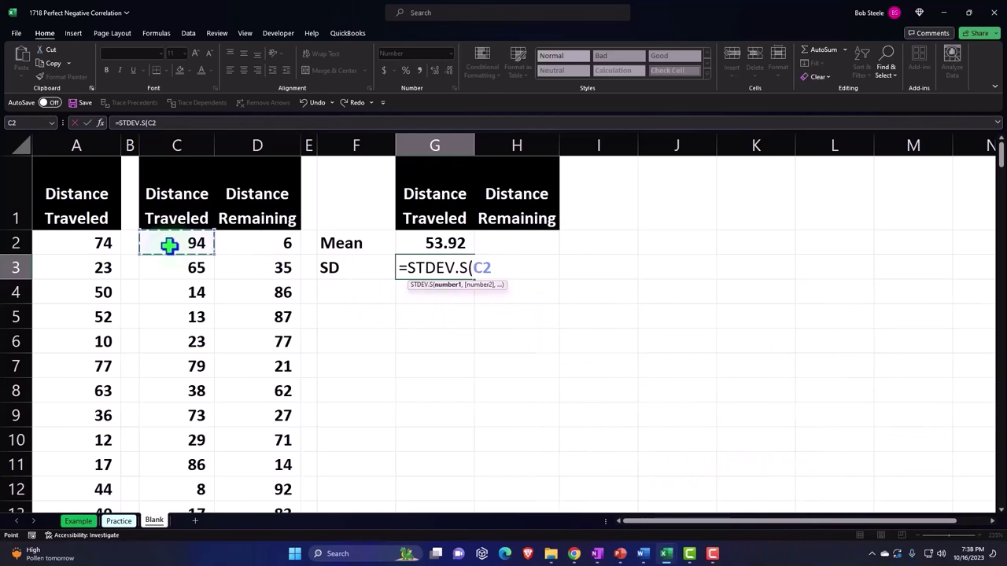
key(ctrl+shift+Down)
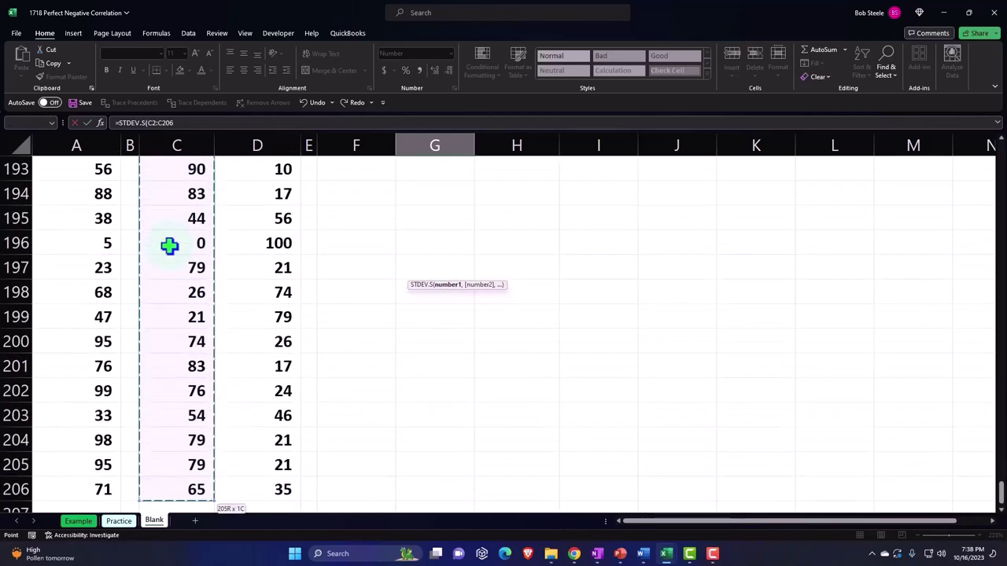
key(Return)
scroll(230, 239, up, 1)
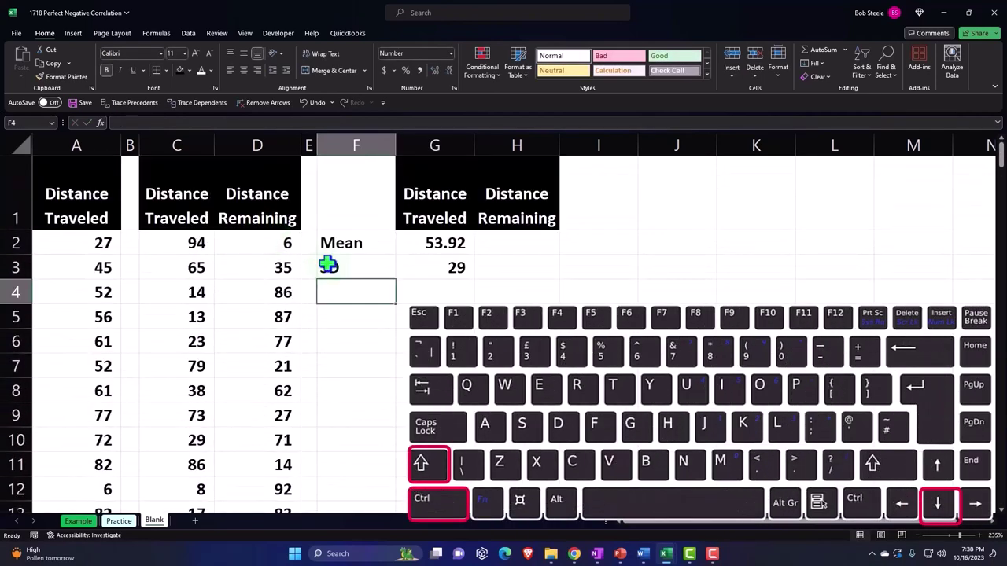
Show the Distance Traveled standard deviation in G3 with two decimal places
click(434, 266)
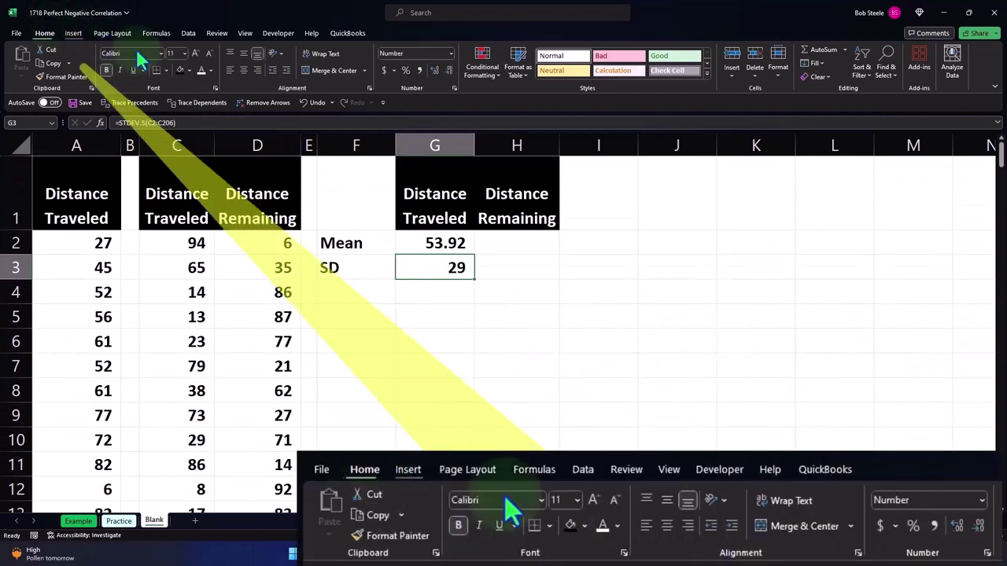
click(434, 70)
click(433, 70)
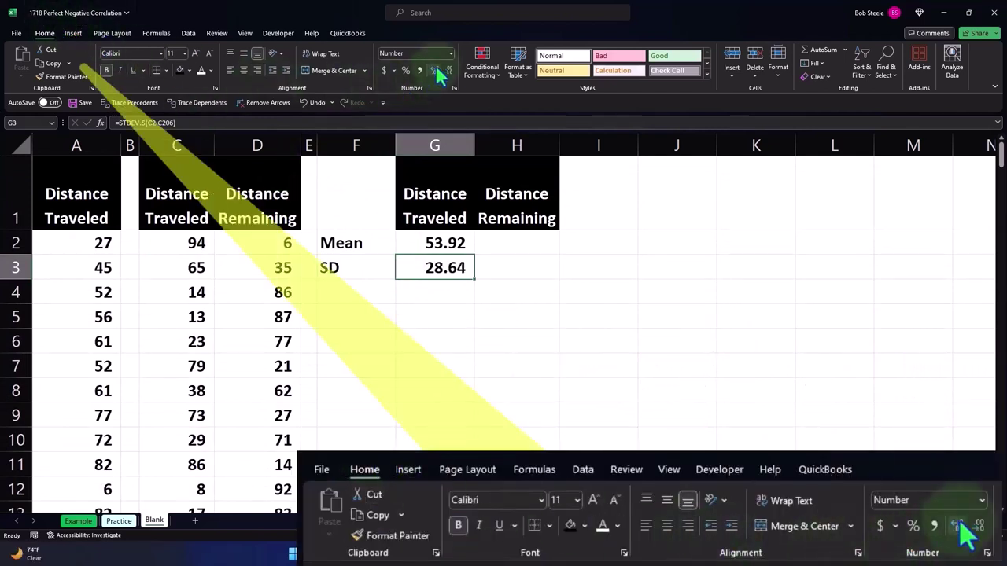
Calculate the mean of the Distance Remaining values D2:D206 in H2 using AVERAGE
click(510, 245)
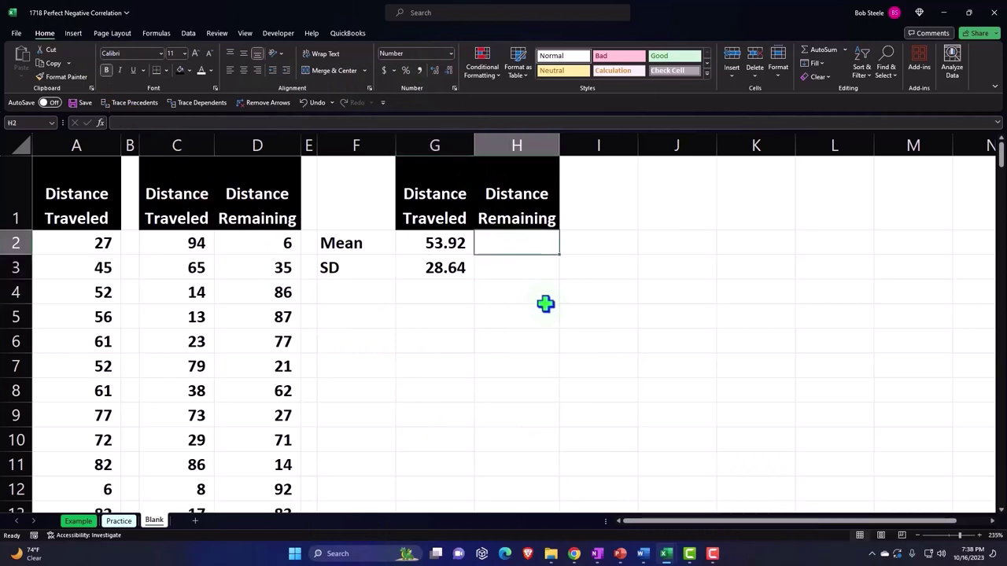
text(=)
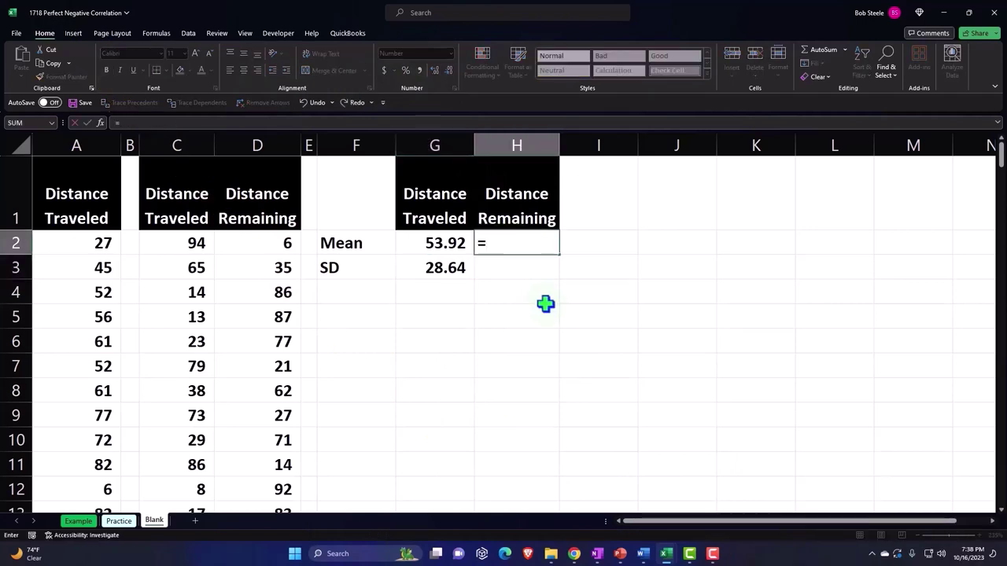
text(av)
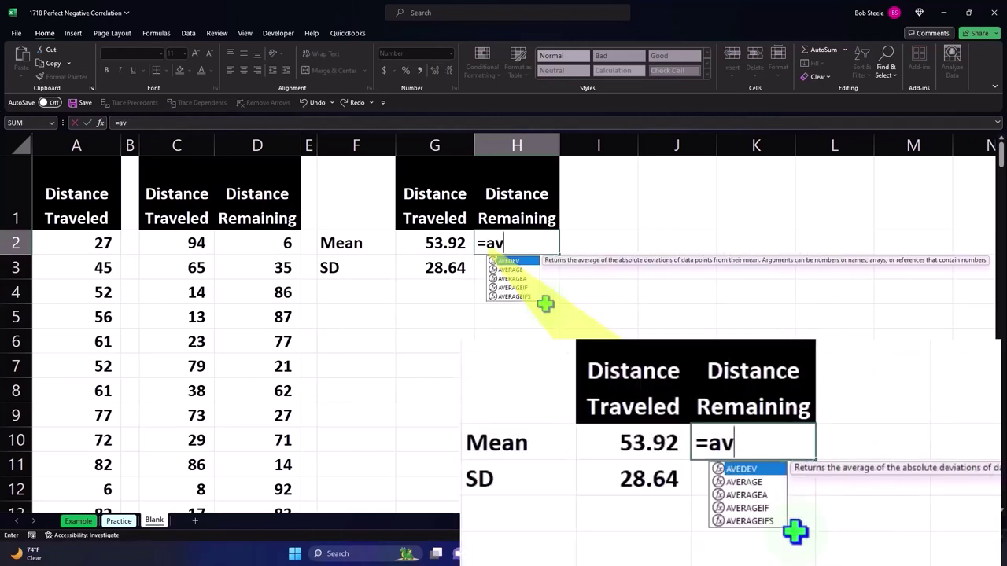
text(e)
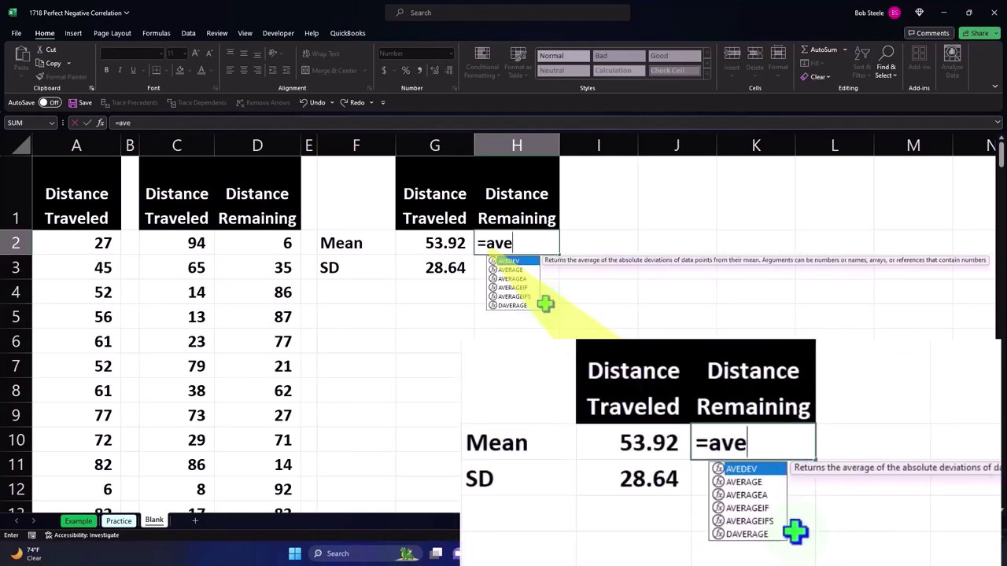
text(r)
key(Tab)
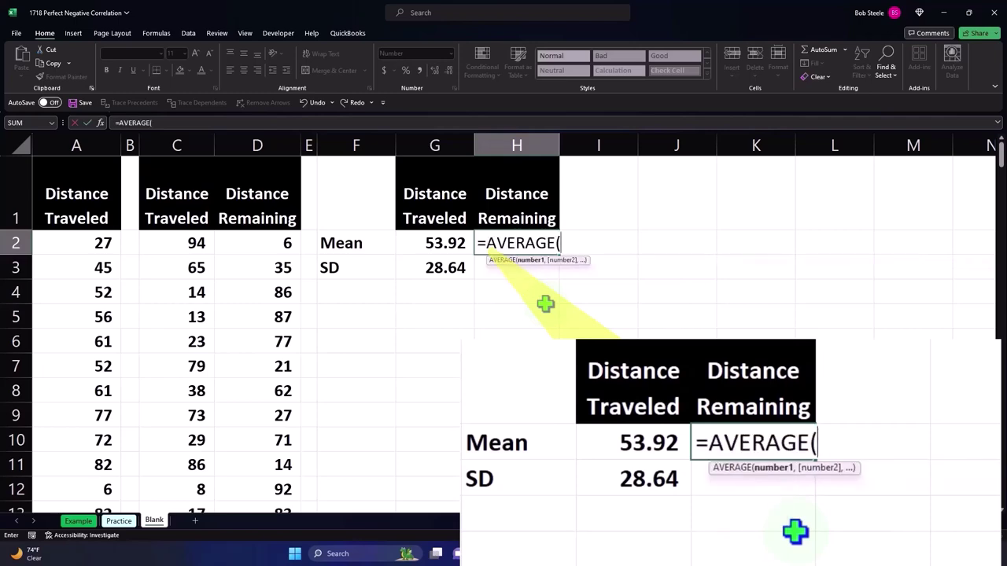
key(Left)
key(Left)
key(Left)
key(Left)
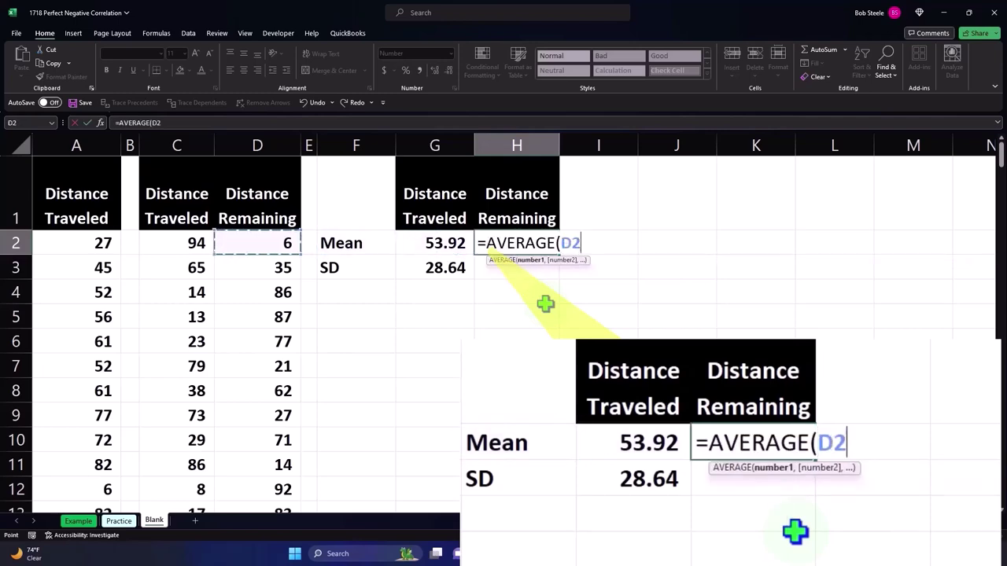
key(ctrl+shift+Down)
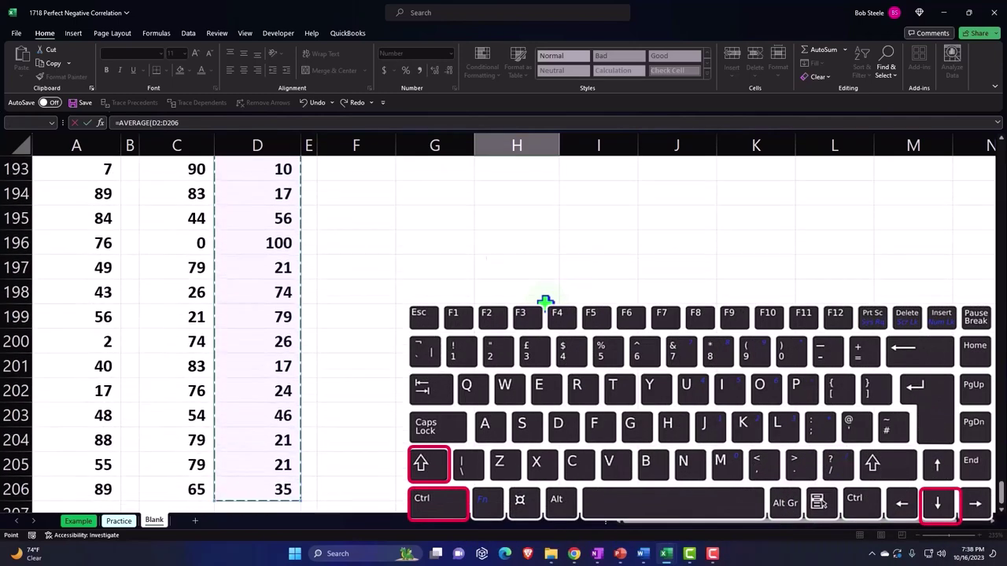
key(Return)
scroll(544, 287, up, 1)
Show the Distance Remaining mean in H2 with two decimal places
click(524, 238)
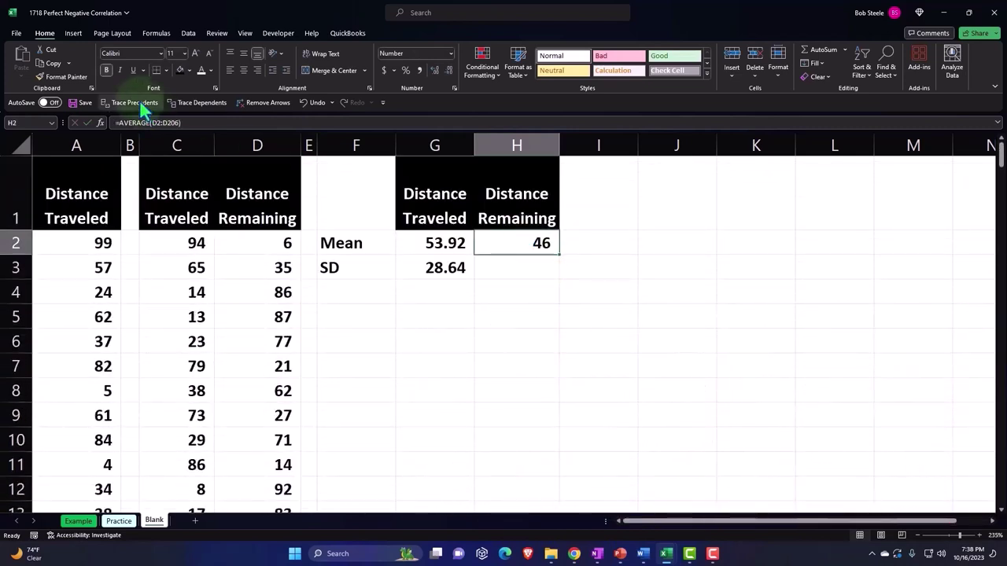
click(433, 71)
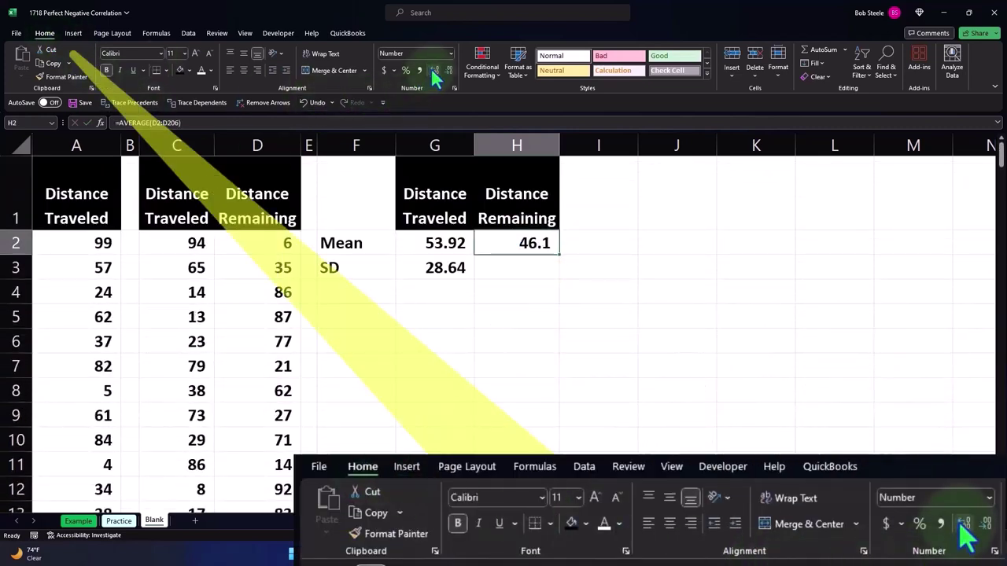
click(433, 70)
Calculate the sample standard deviation of the Distance Remaining values D2:D206 in H3 using STDEV.S
click(529, 263)
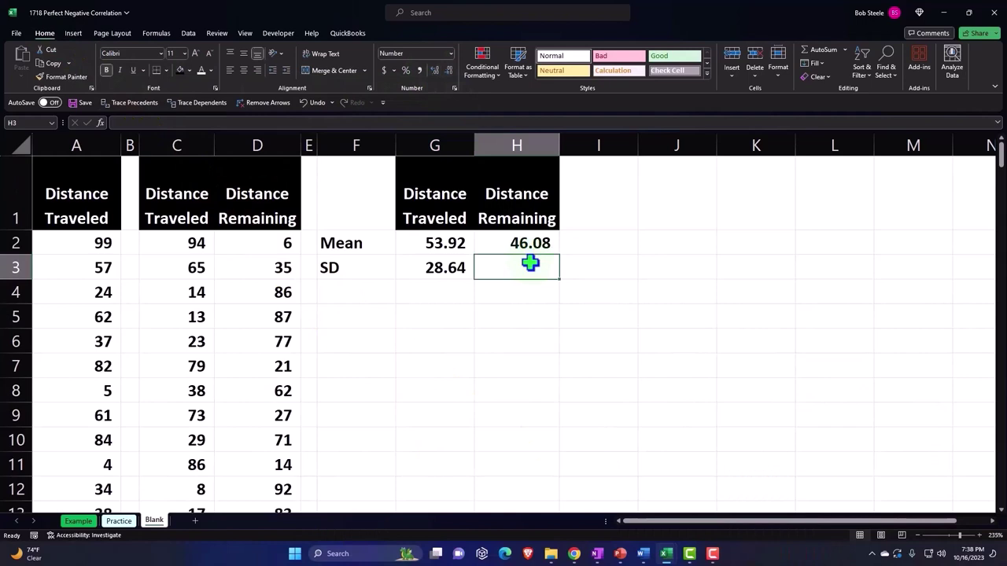
text(=st)
key(Down)
key(Down)
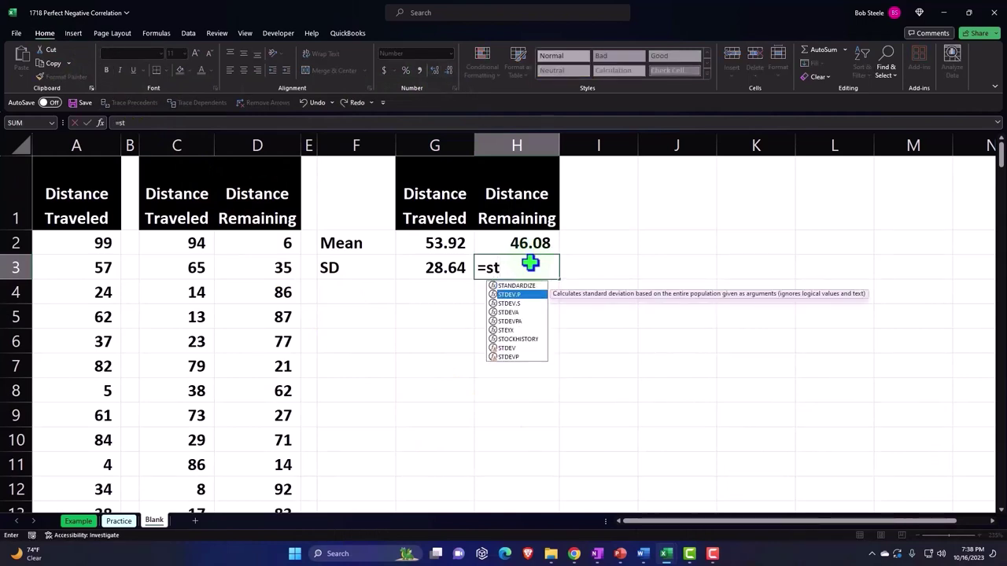
key(Tab)
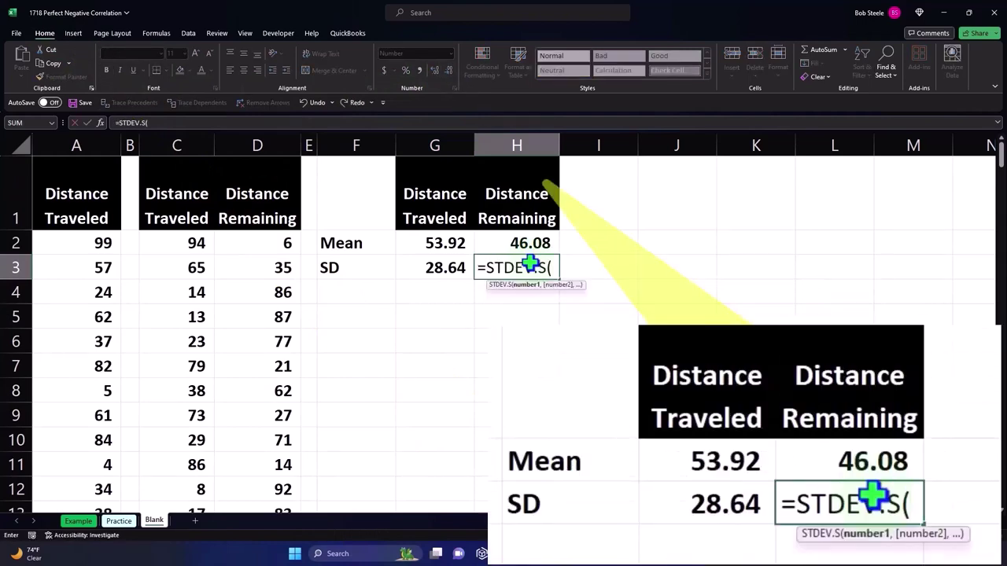
key(Left)
key(Left)
key(Left)
key(Left)
key(Up)
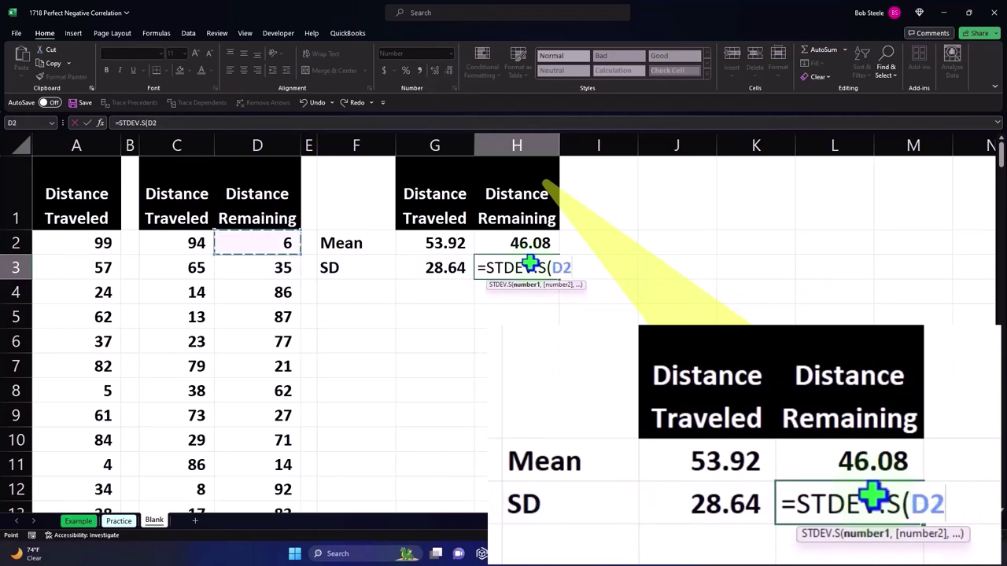
key(ctrl+shift+Down)
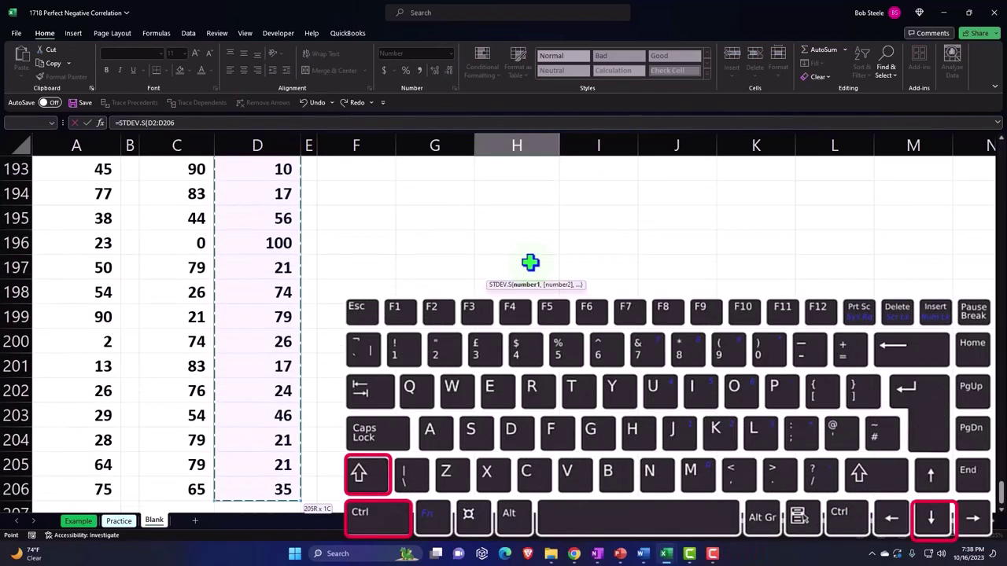
key(Return)
scroll(530, 262, up, 1)
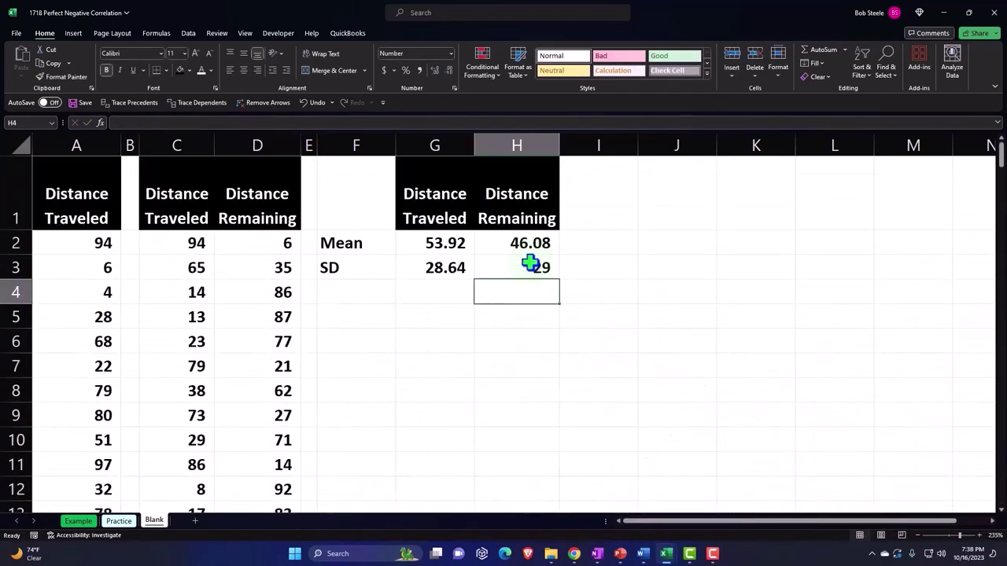
Show the Distance Remaining standard deviation in H3 with two decimal places
click(530, 266)
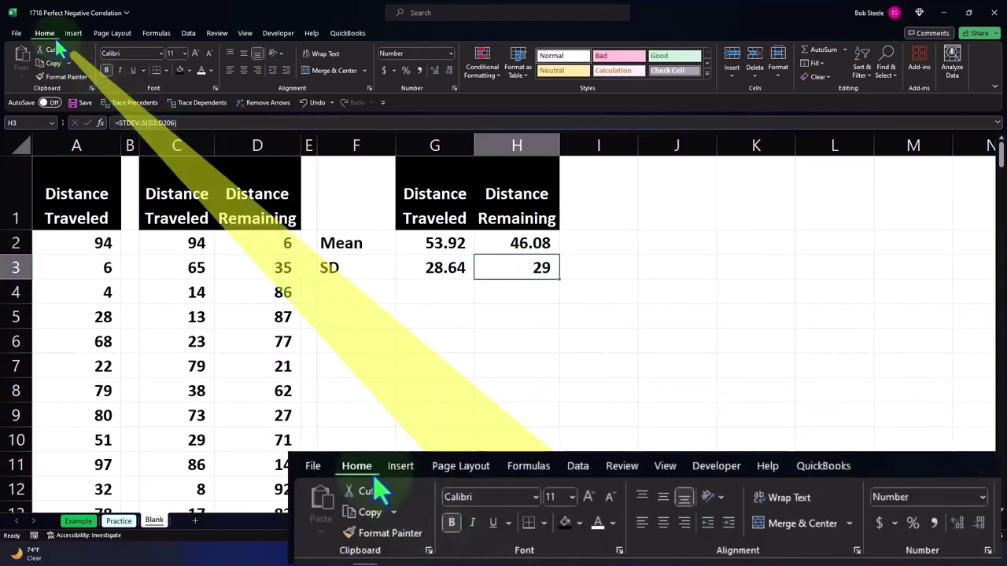
click(434, 70)
click(434, 70)
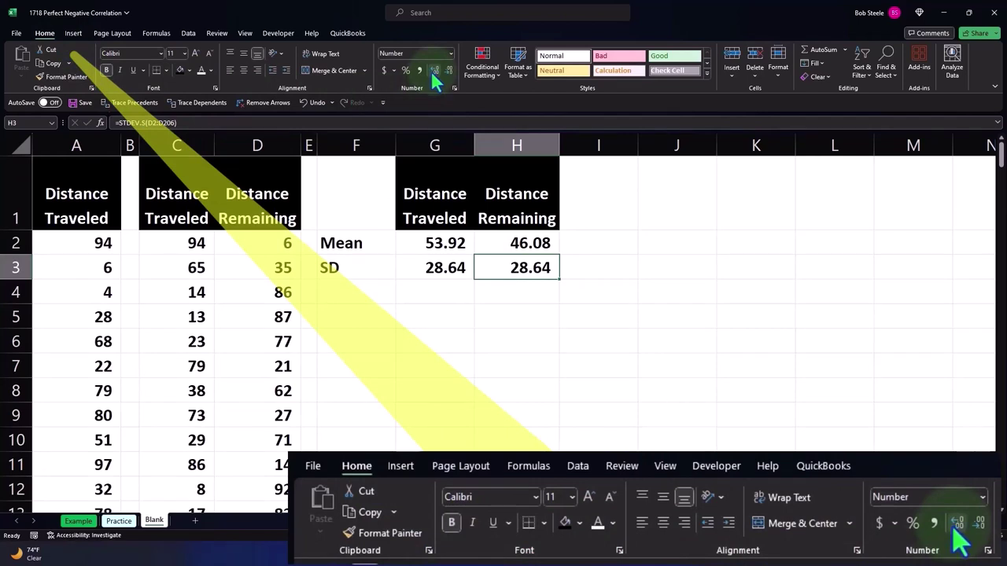
Insert a histogram of the Distance Traveled data in column C, from the header down to row 206
click(196, 212)
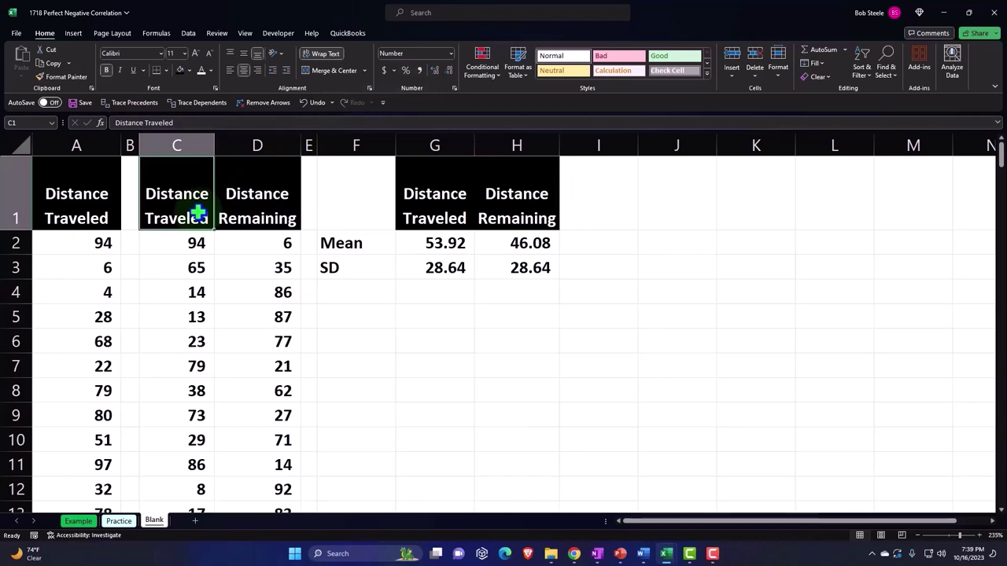
key(ctrl+shift+Down)
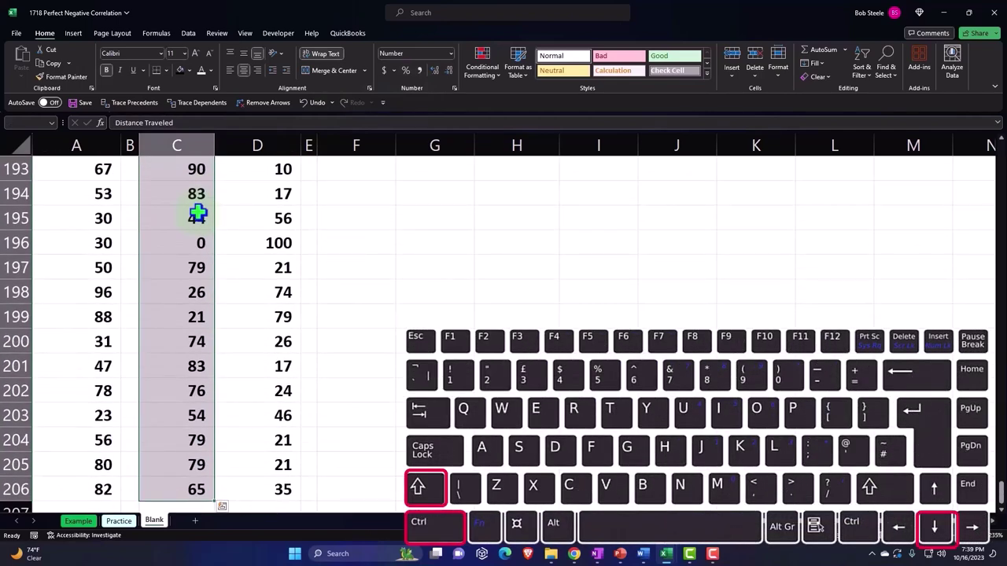
key(ctrl+BackSpace)
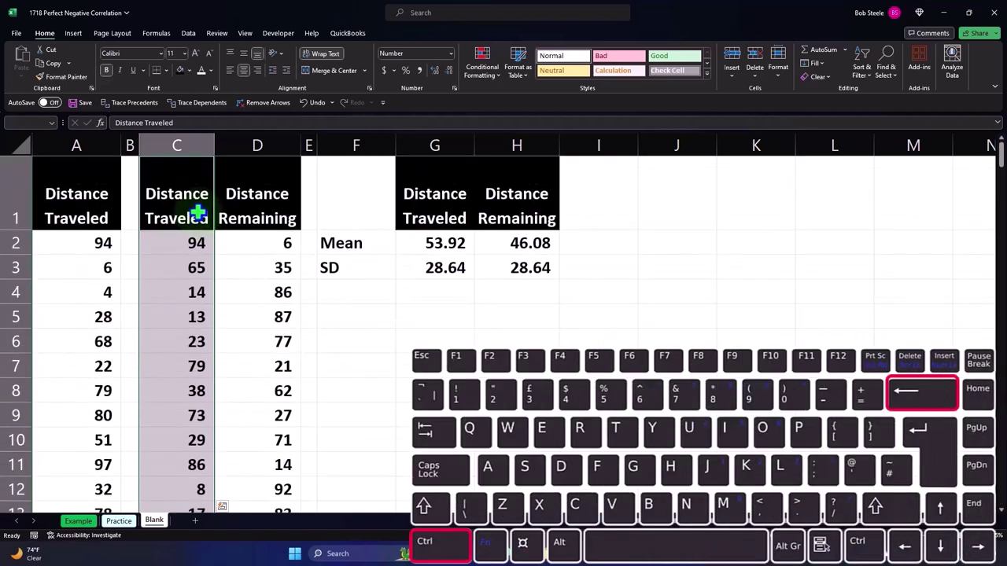
click(70, 35)
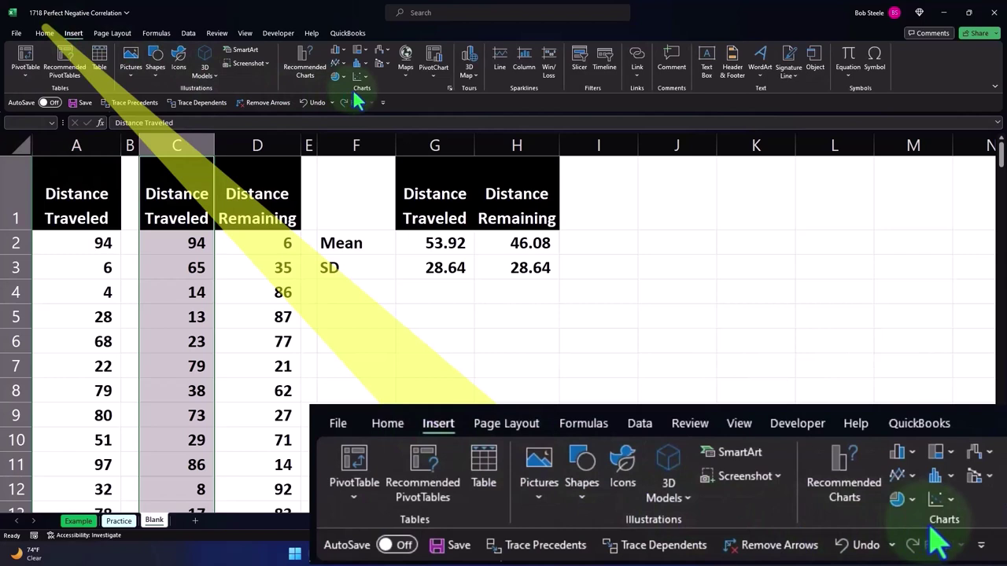
click(360, 65)
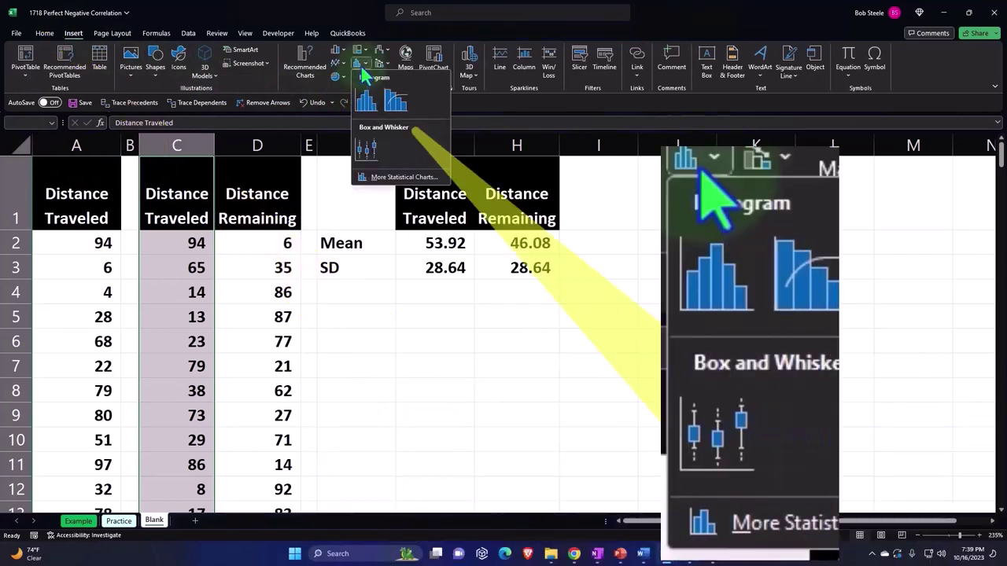
click(366, 100)
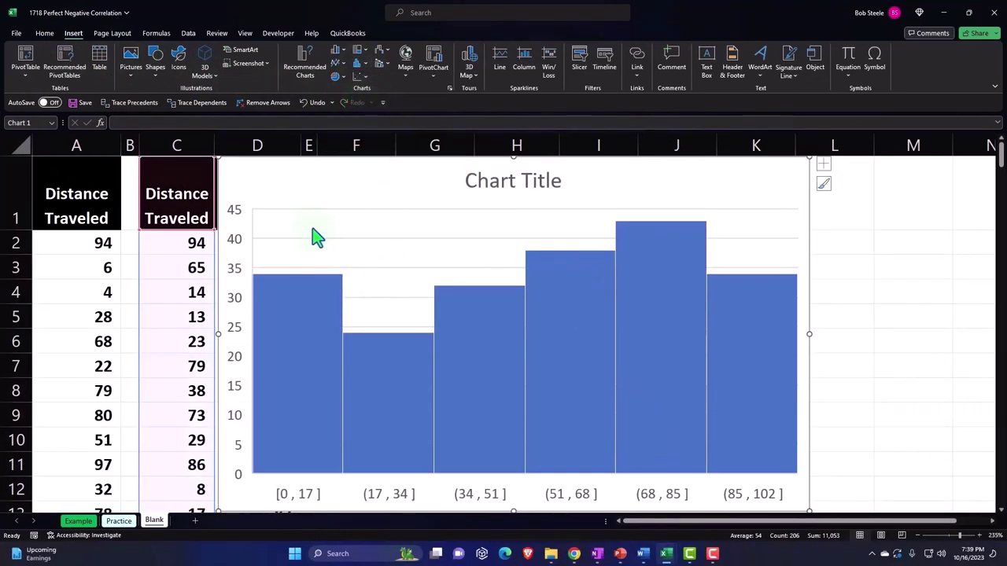
Fit the histogram below the Mean and SD rows and title it "Distance Traveled"
drag(294, 202, 397, 302)
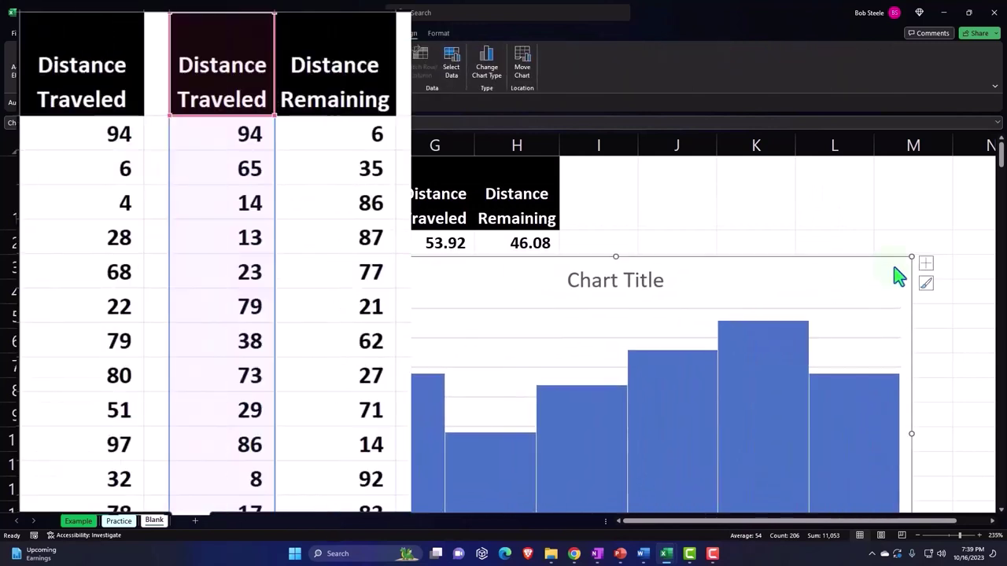
drag(911, 260, 818, 315)
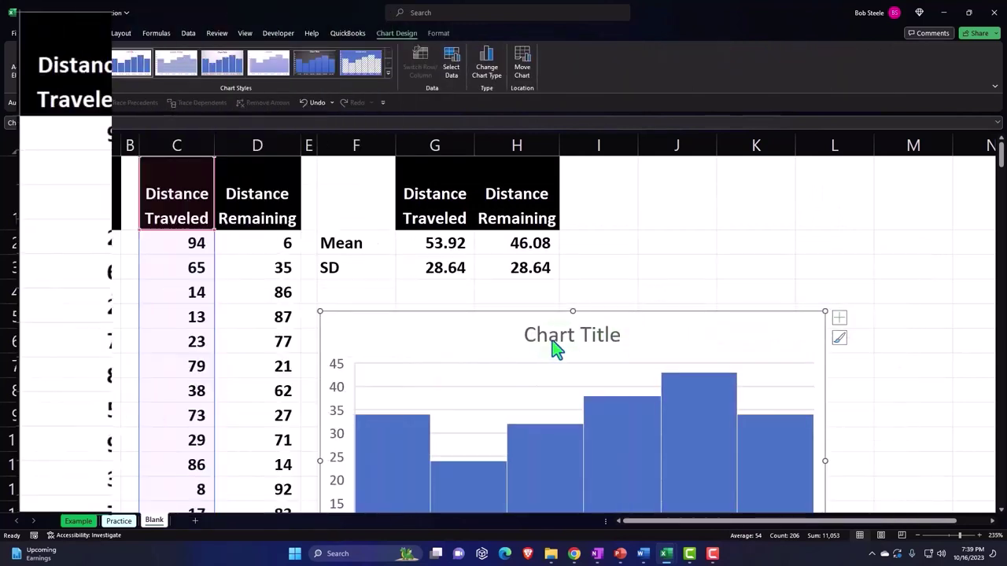
click(555, 344)
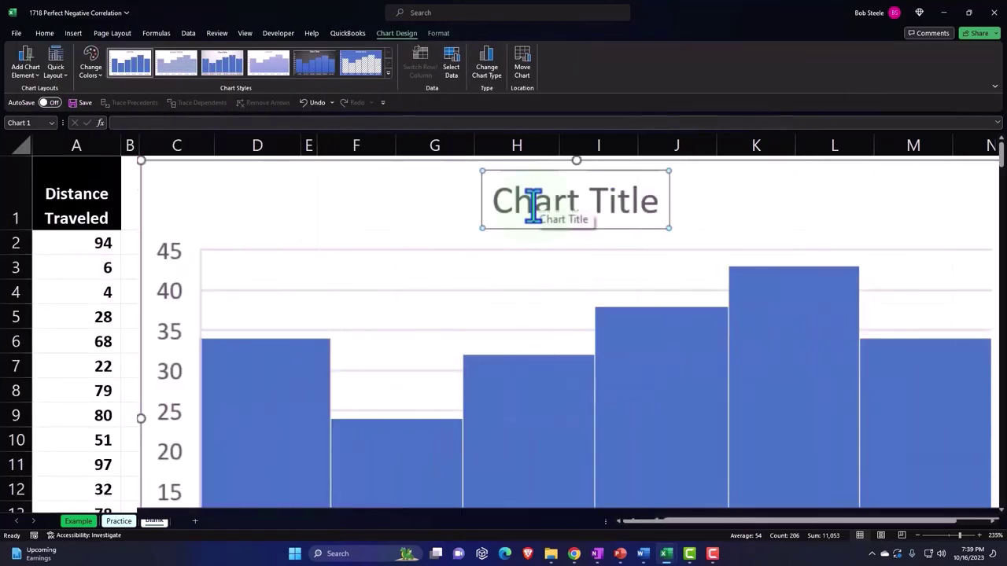
text(Distan)
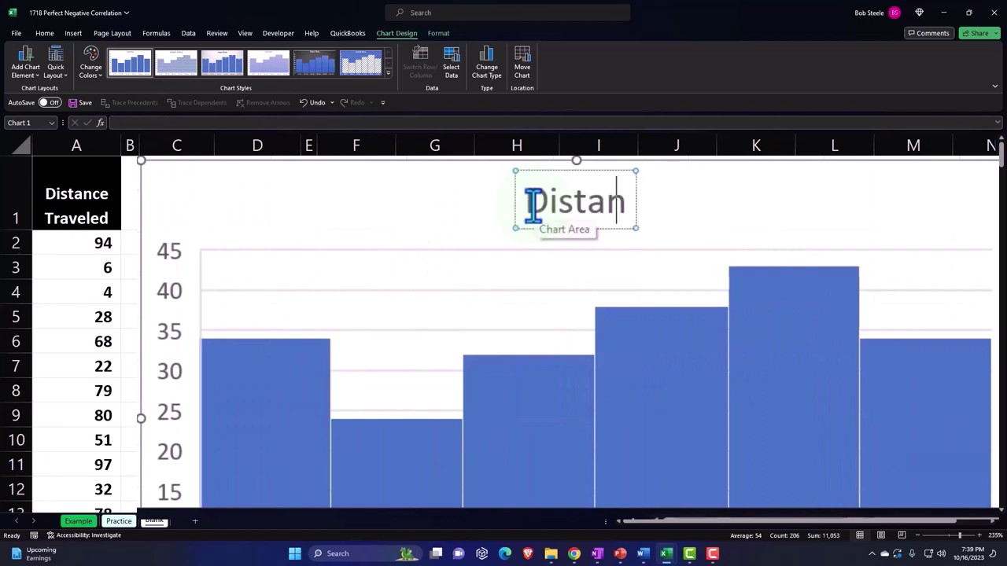
text(ce Tra)
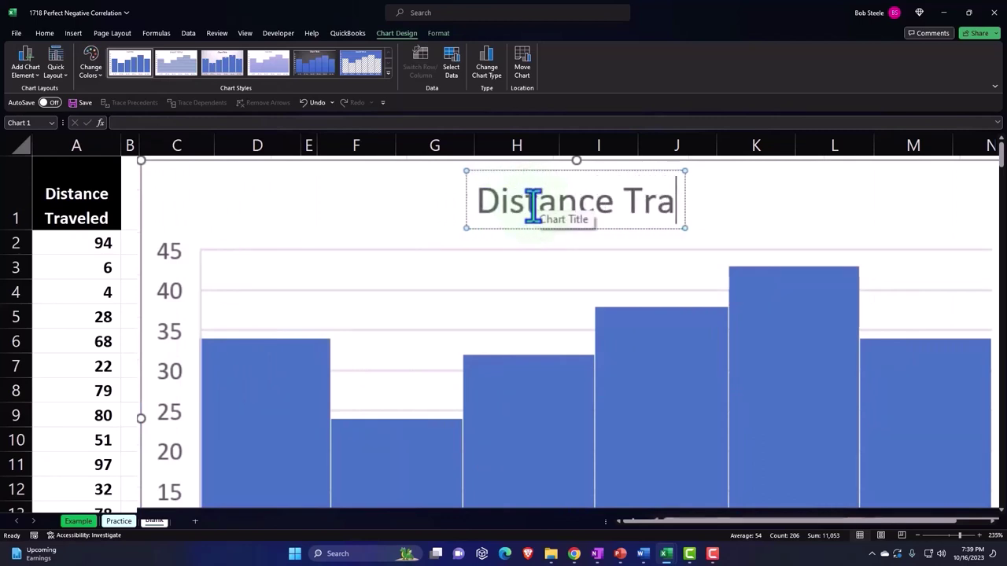
text(veled)
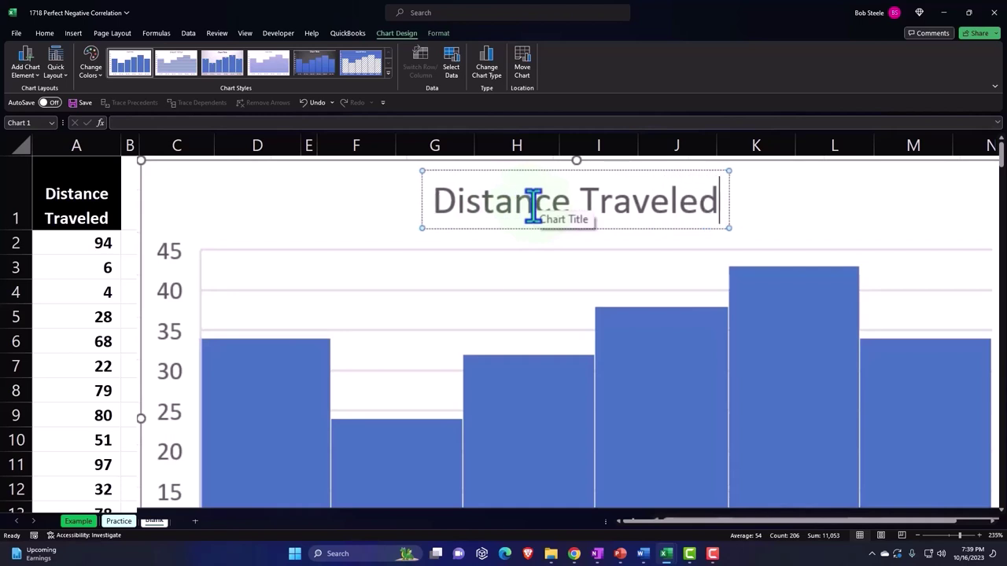
key(Escape)
key(Escape)
scroll(654, 380, down, 1)
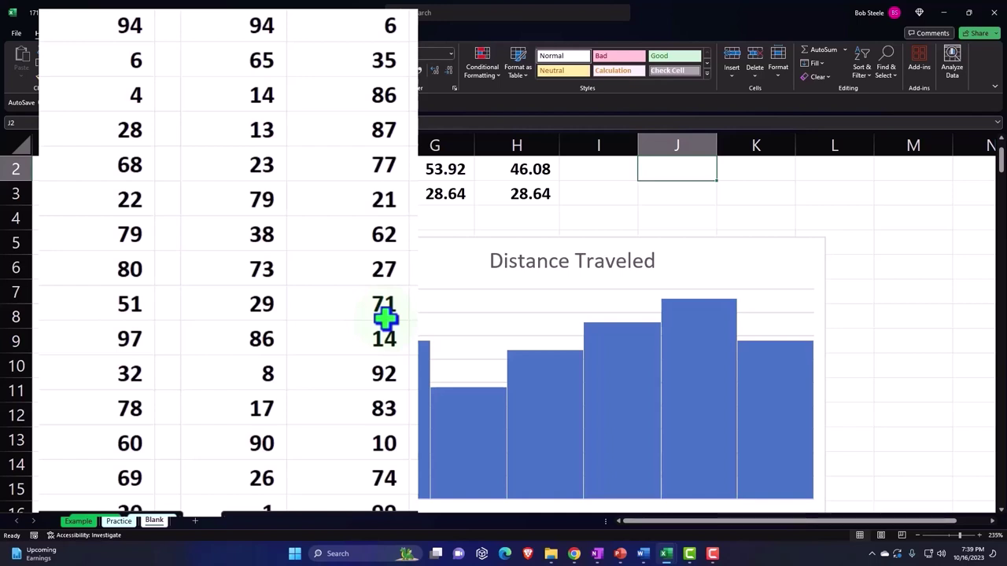
click(168, 282)
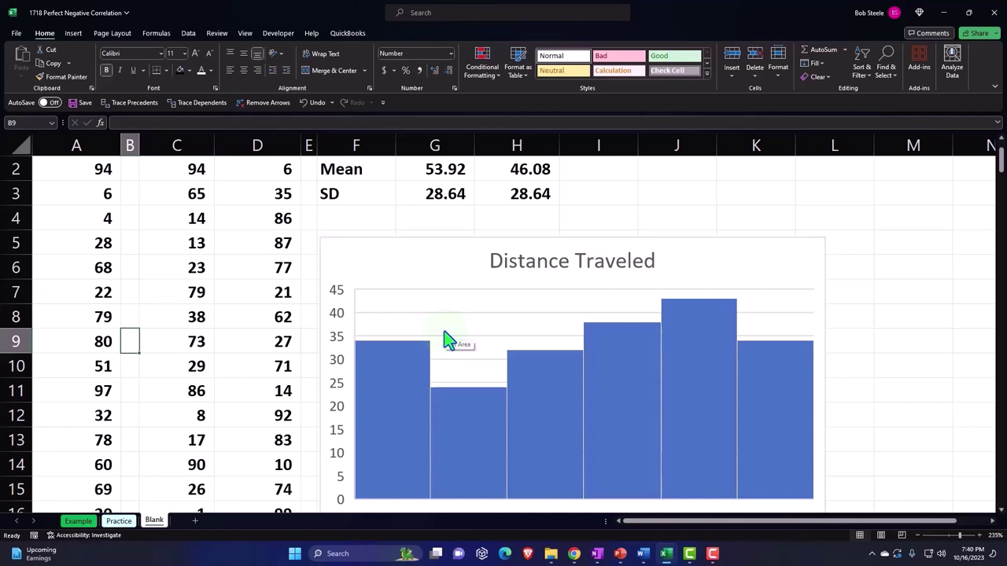
scroll(449, 340, up, 1)
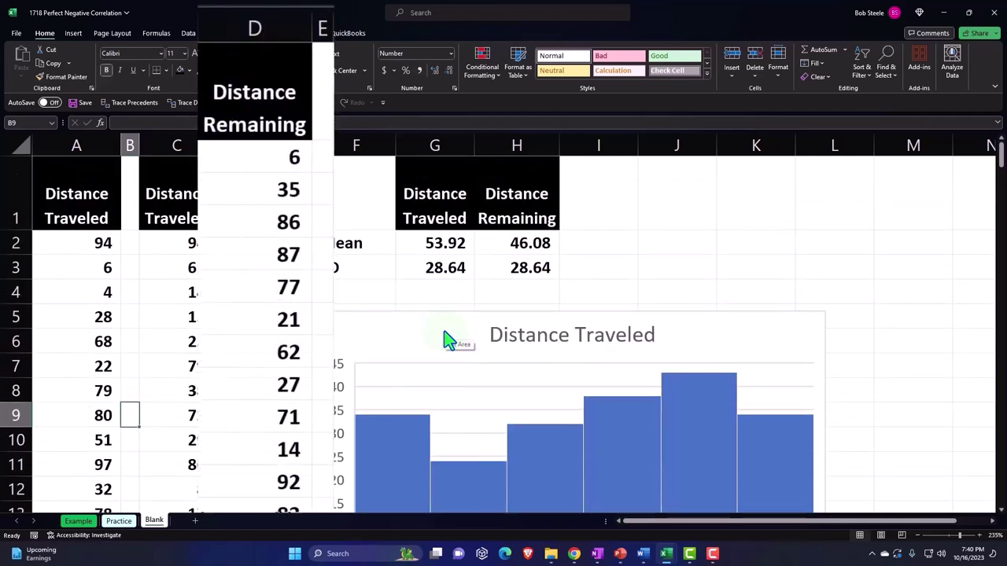
Insert a histogram of the Distance Remaining data in column D, from the header down to row 206
click(269, 116)
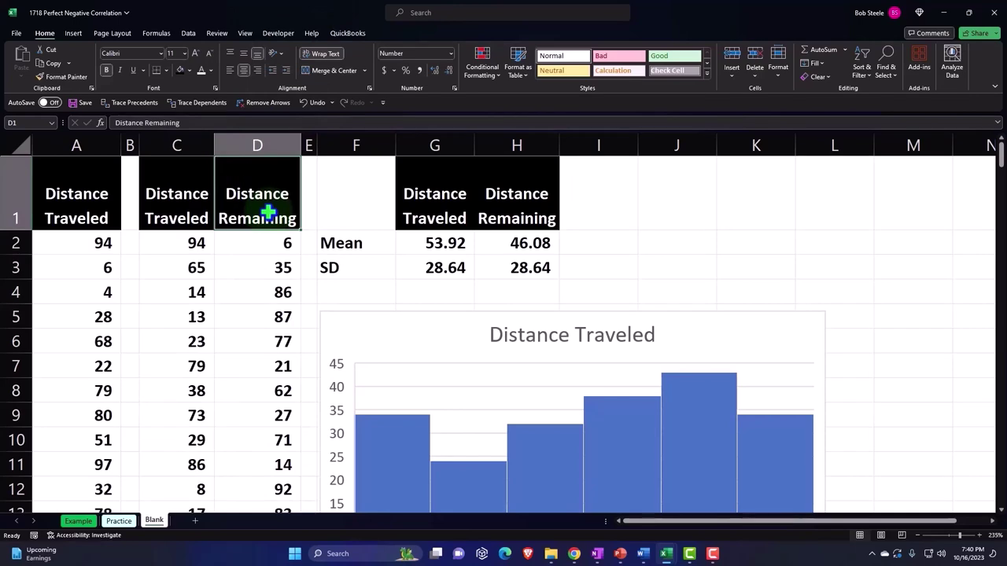
key(ctrl+shift+Down)
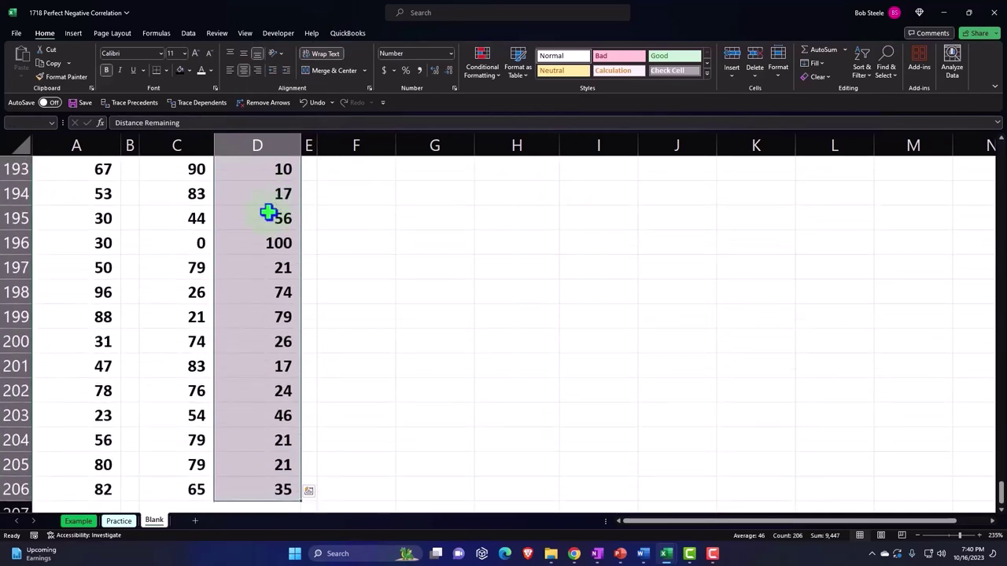
click(74, 34)
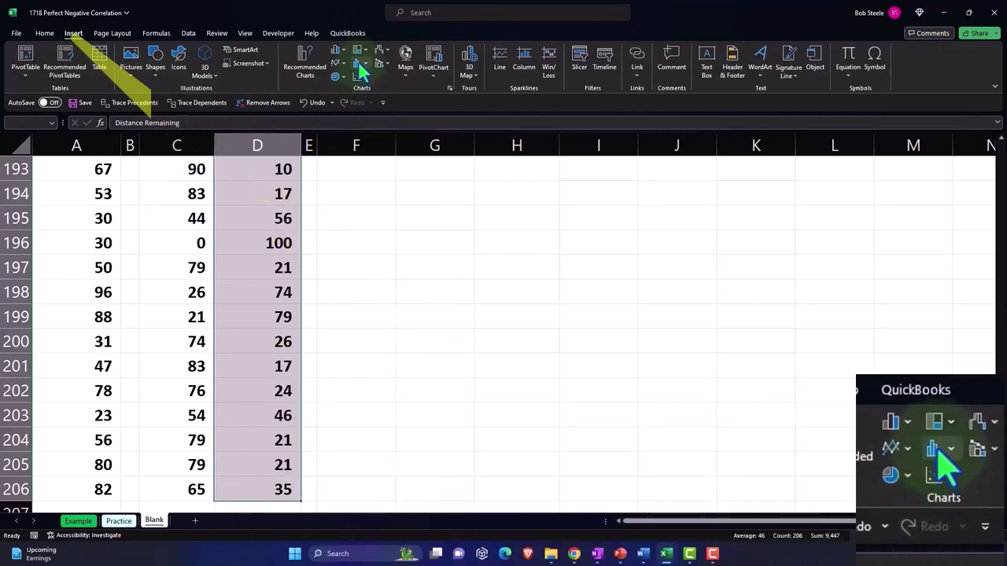
click(358, 62)
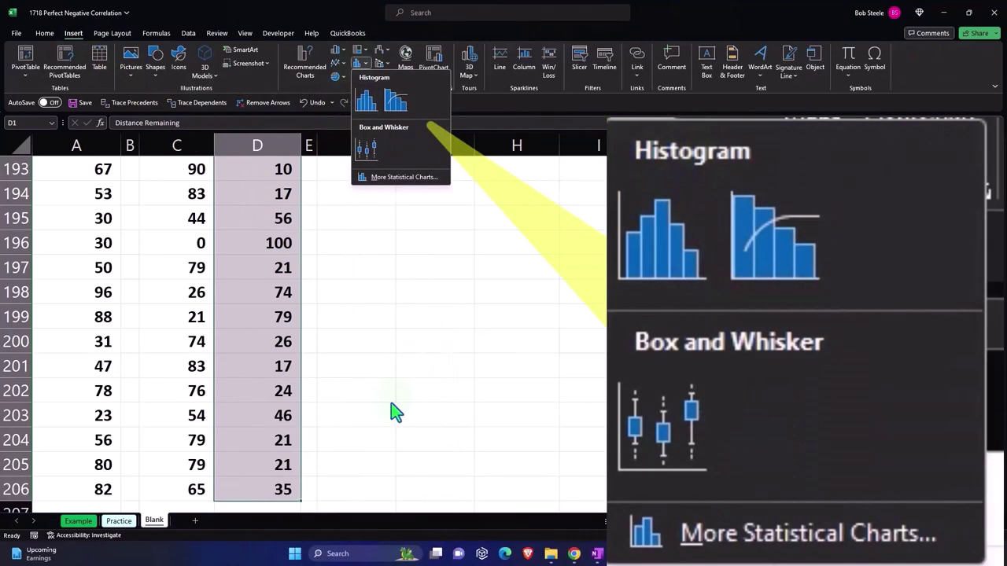
click(277, 472)
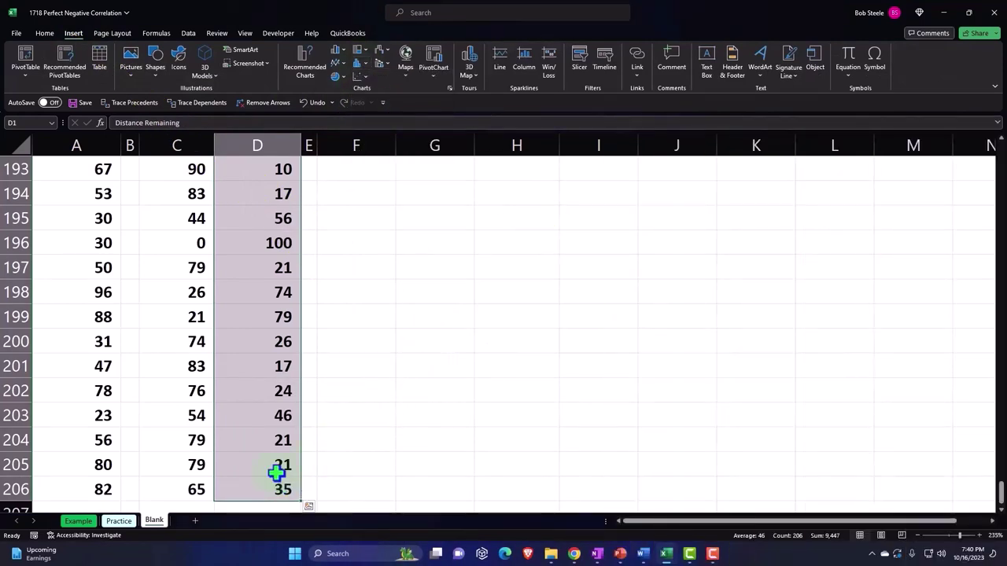
key(ctrl+BackSpace)
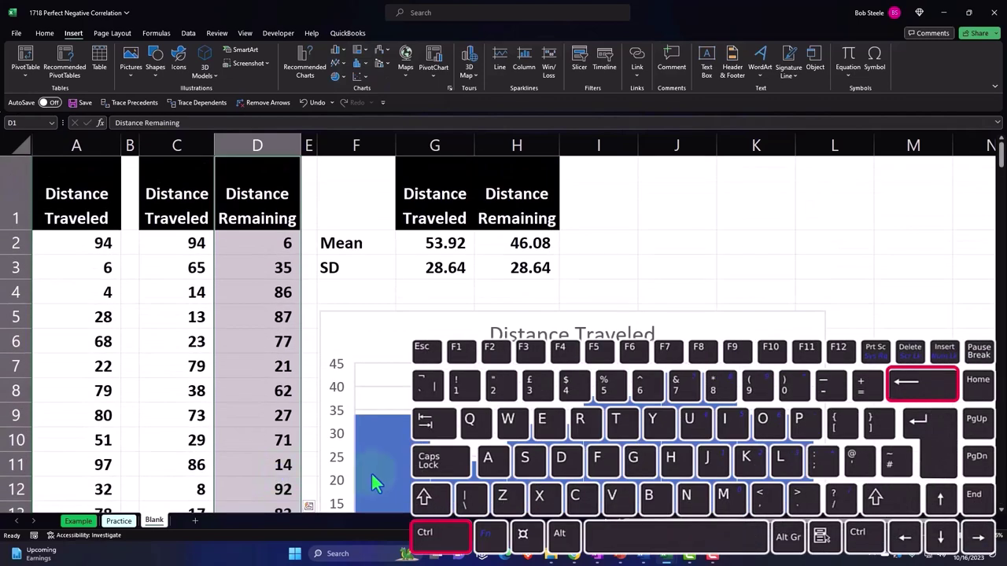
scroll(372, 472, down, 2)
scroll(374, 472, down, 2)
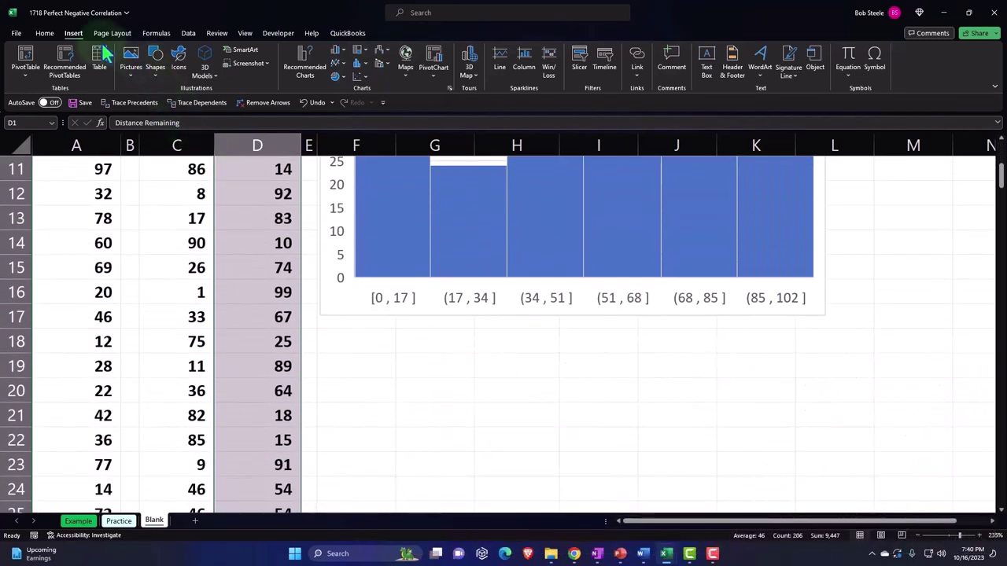
click(358, 63)
click(367, 95)
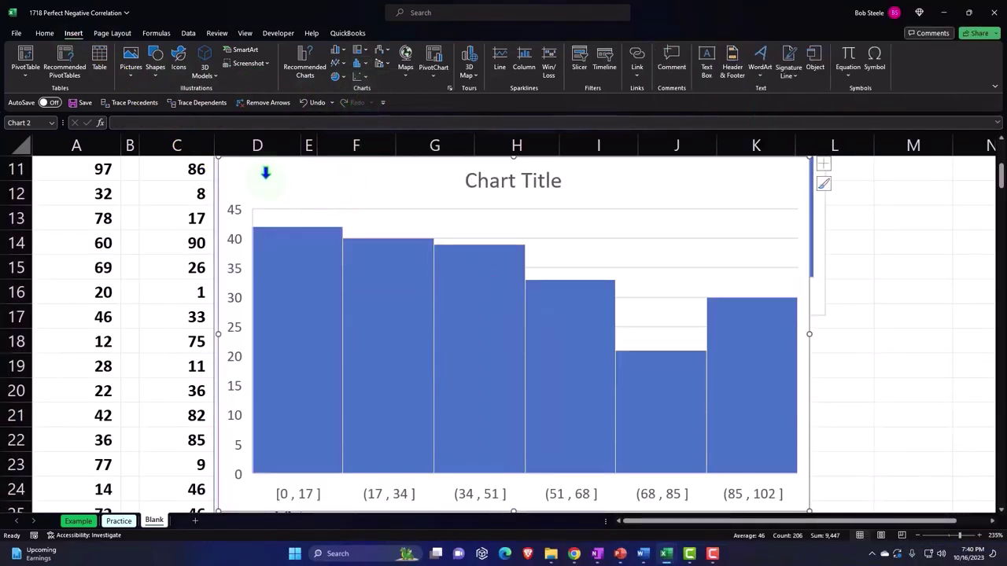
Move the new histogram below the Distance Traveled chart and title it "Distance Remaining"
drag(263, 168, 368, 347)
scroll(501, 358, up, 4)
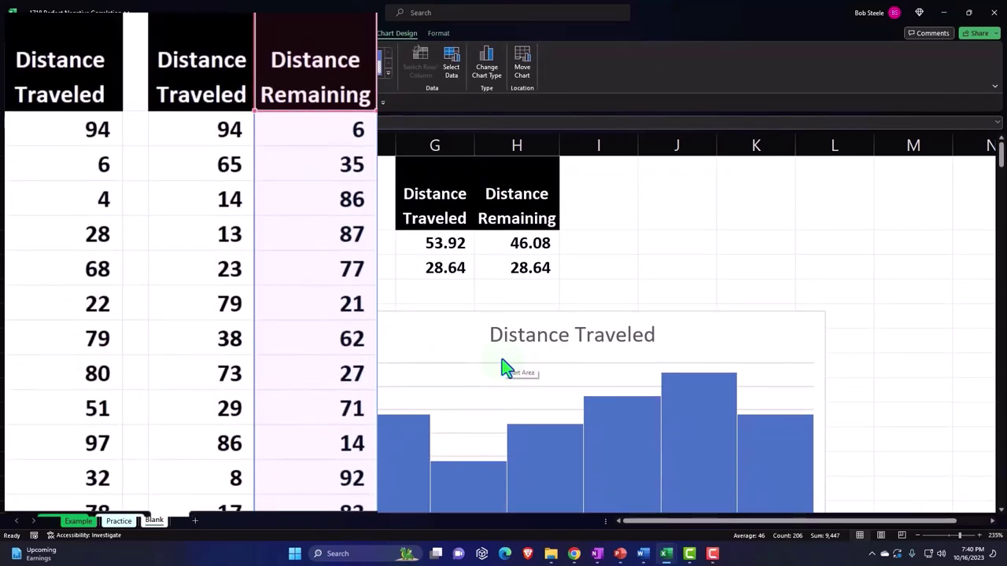
scroll(506, 367, down, 3)
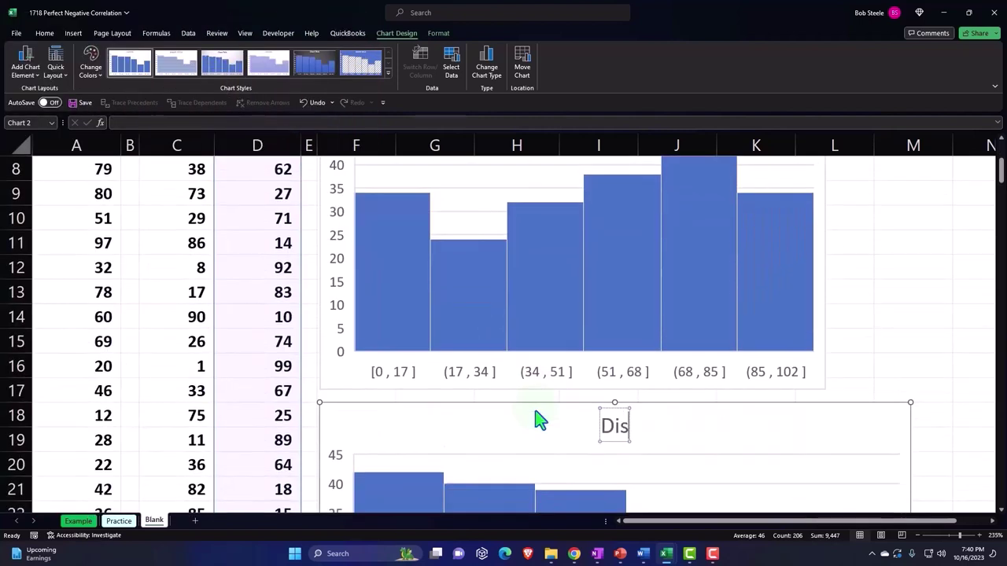
text(tance Remain)
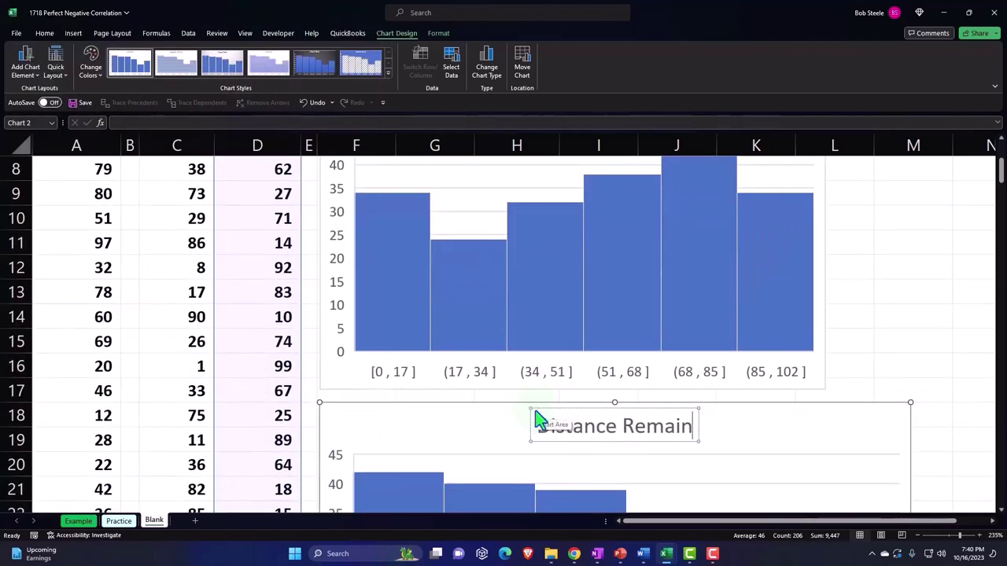
text(ing)
click(886, 330)
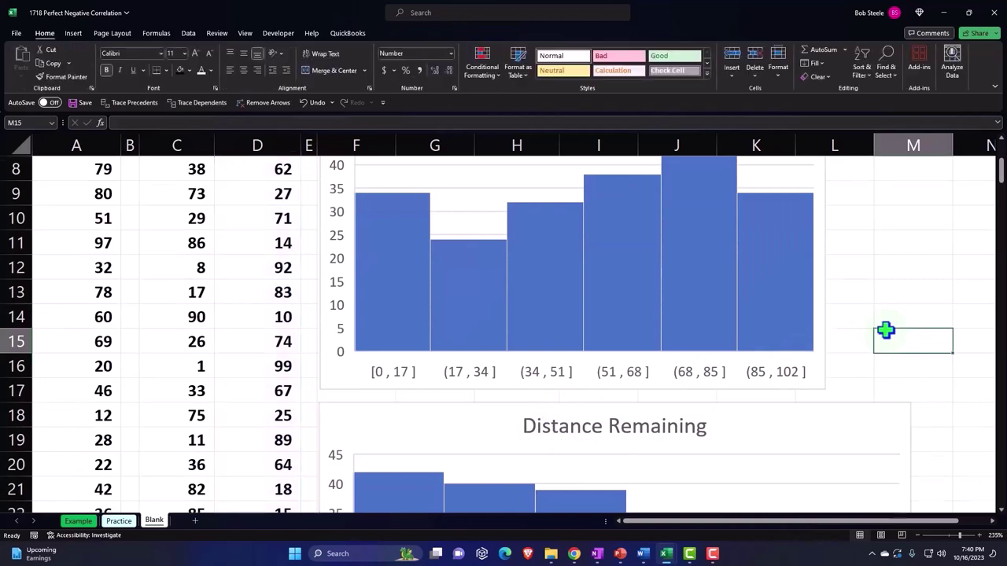
Shrink the Distance Remaining histogram to about the same width as the Distance Traveled histogram above it
scroll(885, 331, down, 4)
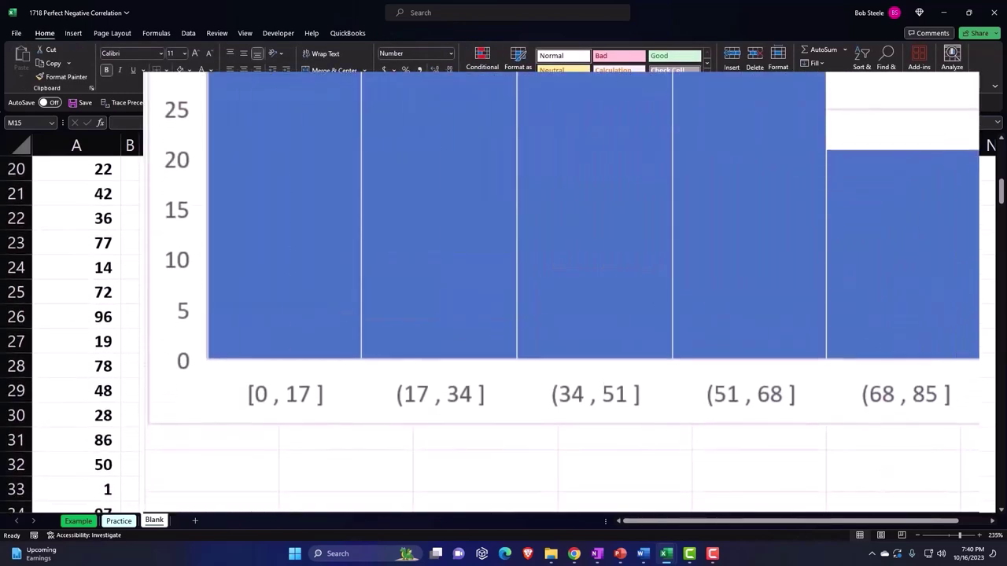
click(886, 330)
drag(979, 424, 962, 398)
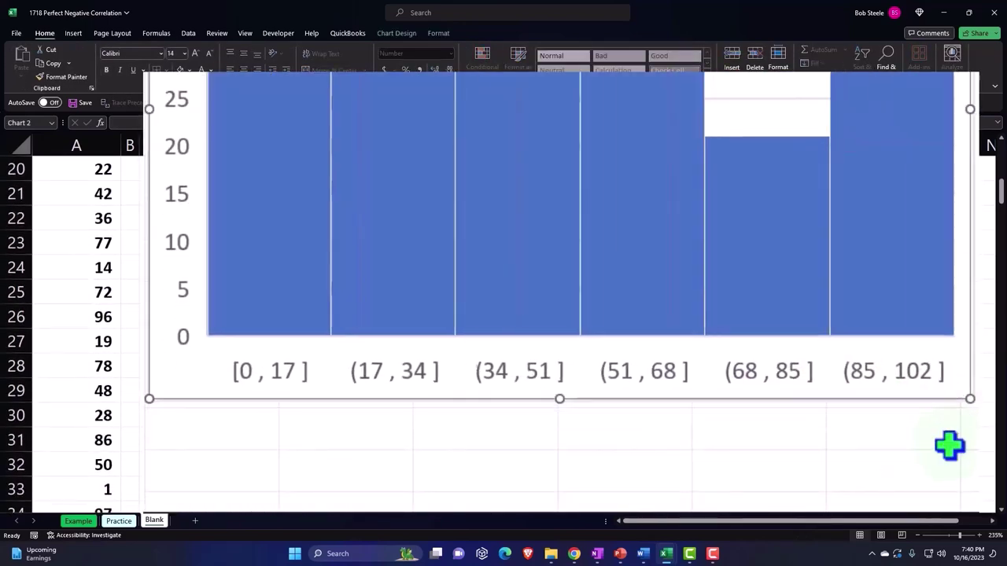
scroll(970, 438, up, 2)
scroll(972, 431, down, 1)
scroll(970, 457, down, 2)
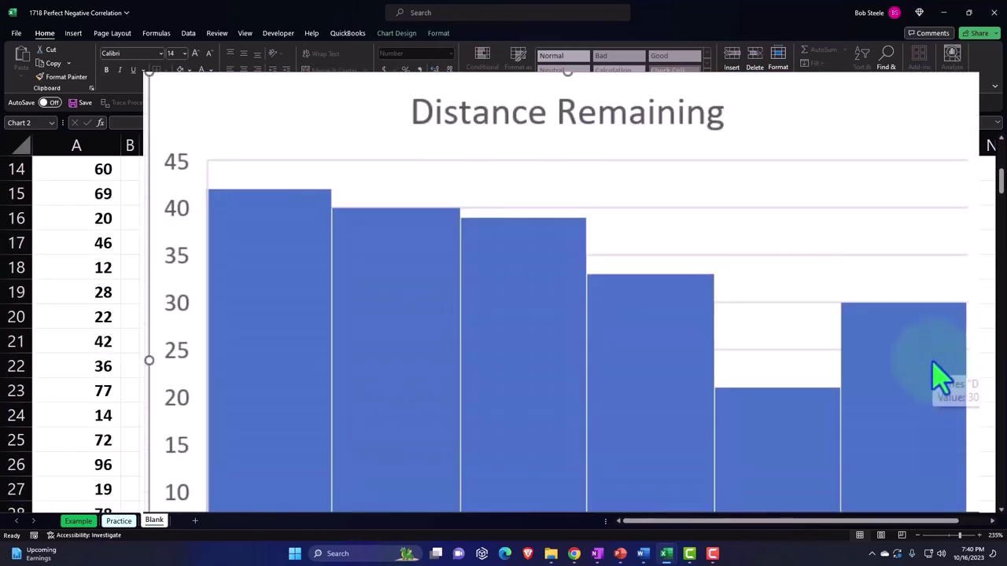
drag(968, 360, 979, 360)
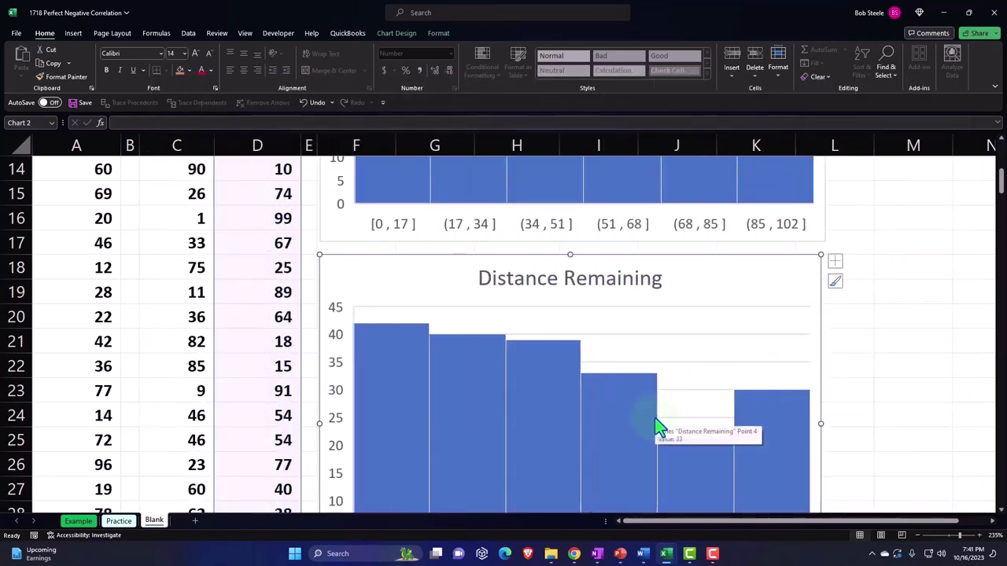
scroll(656, 425, down, 2)
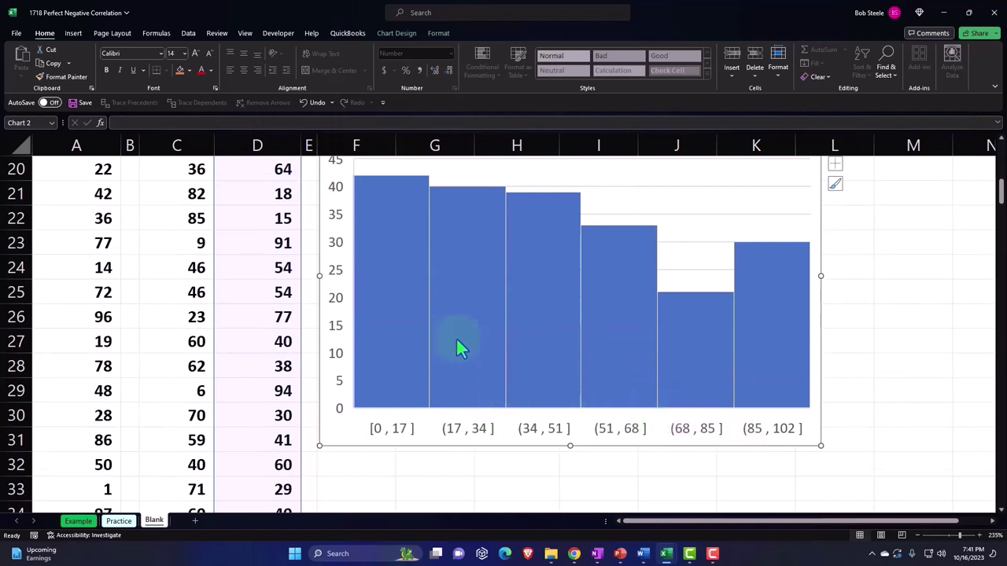
mouse_move(566, 286)
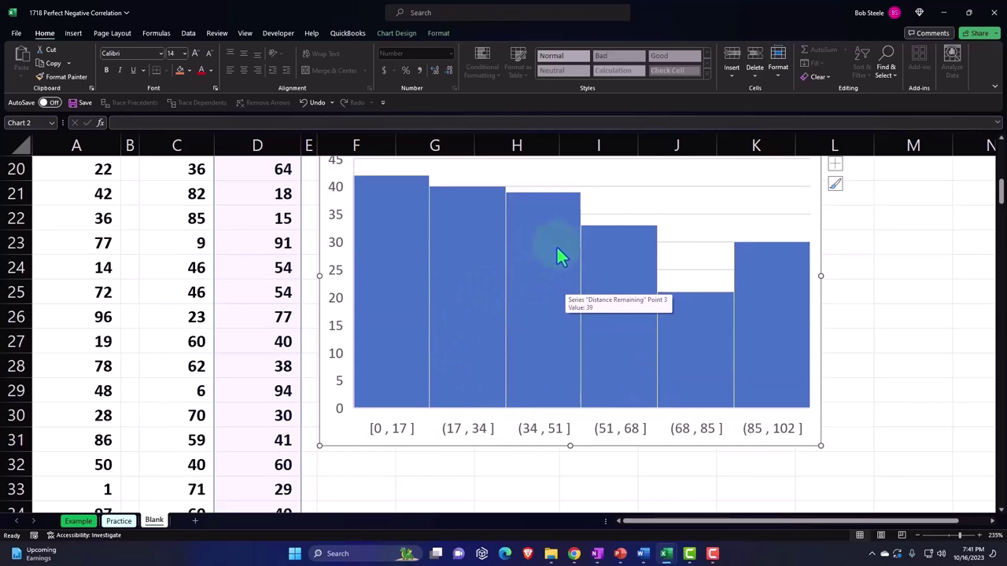
scroll(556, 256, up, 4)
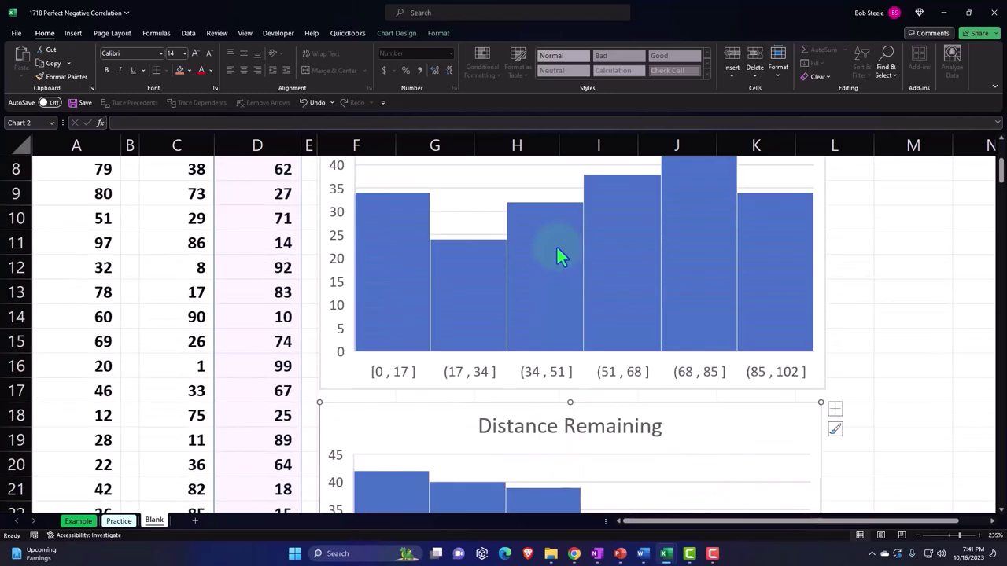
mouse_move(606, 234)
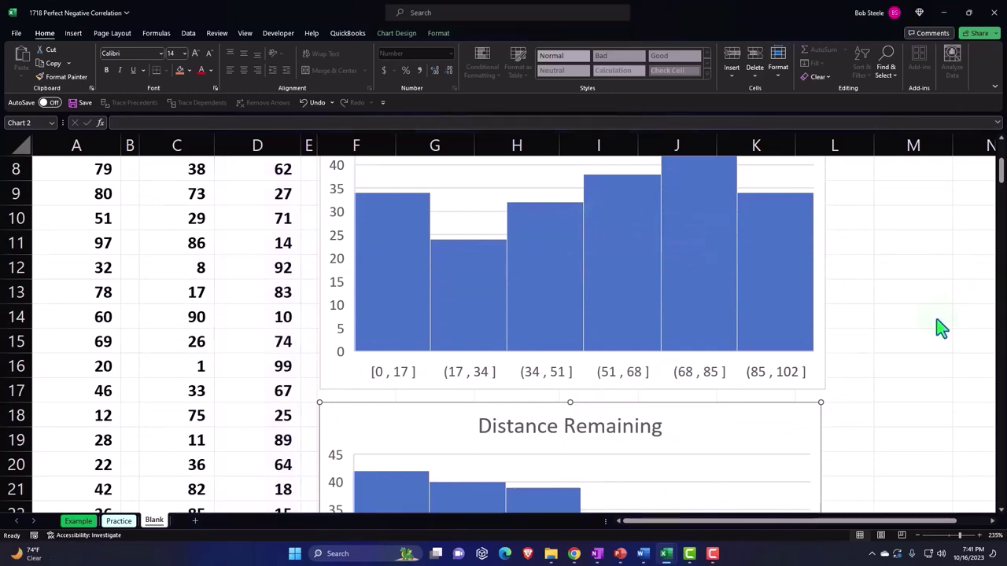
Copy the correlation coefficient formula for r from another window and place it around columns L and M, level with row 1
scroll(930, 320, up, 3)
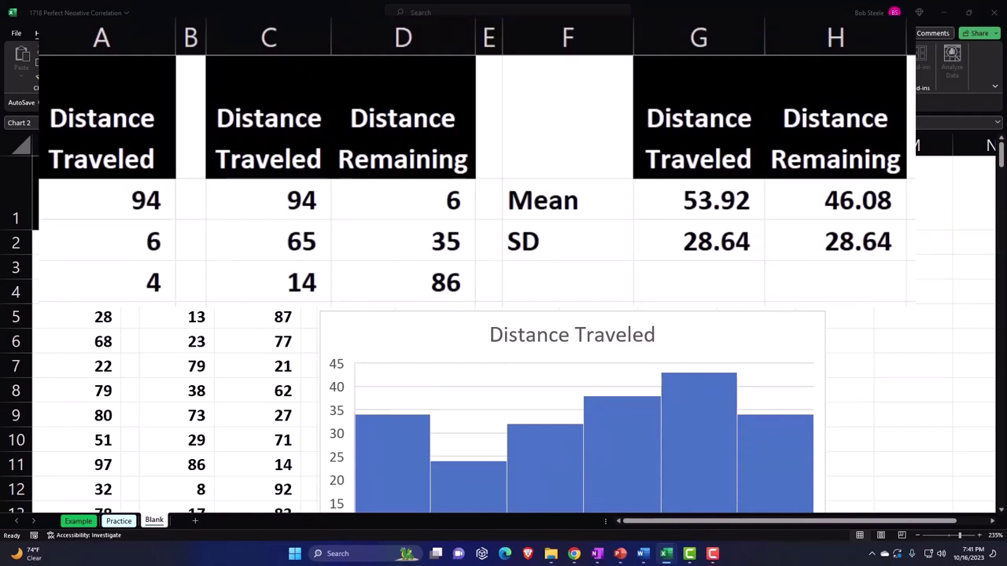
key(alt+Tab)
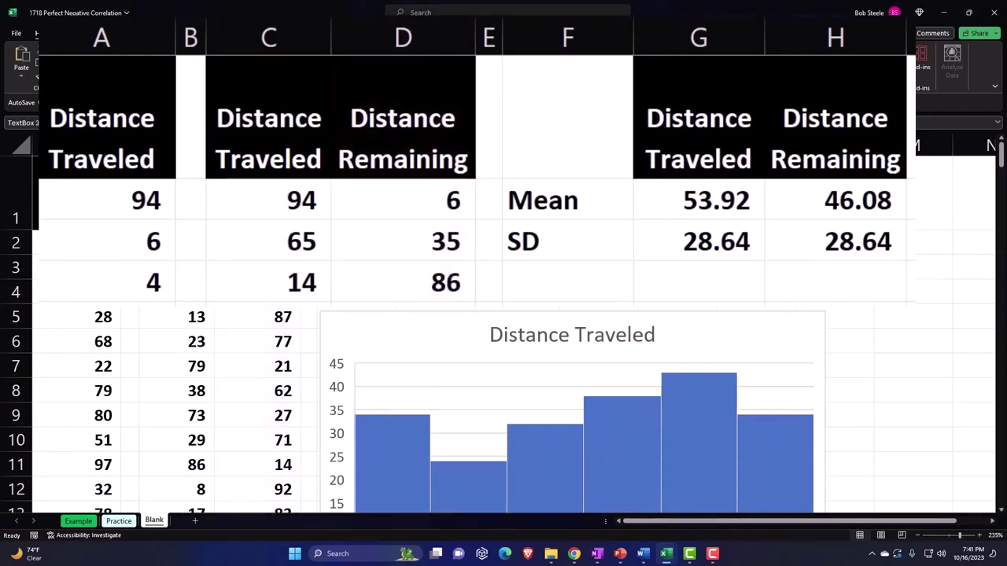
key(alt+Tab)
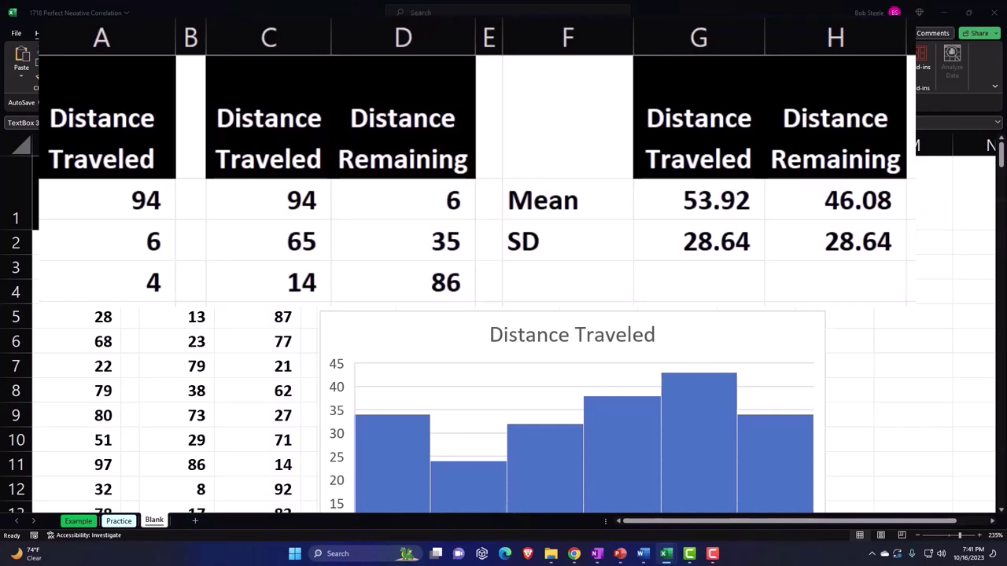
key(alt+Tab)
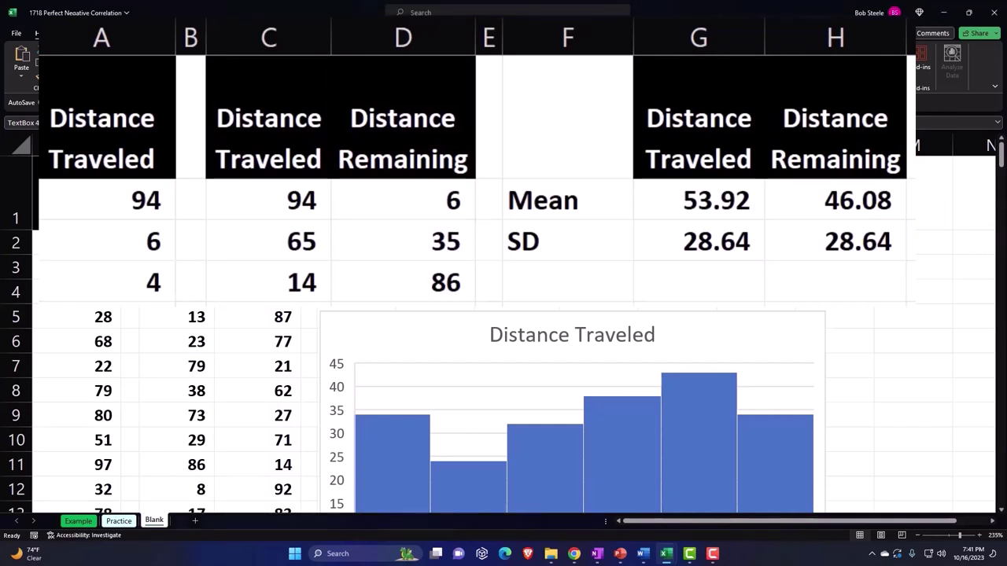
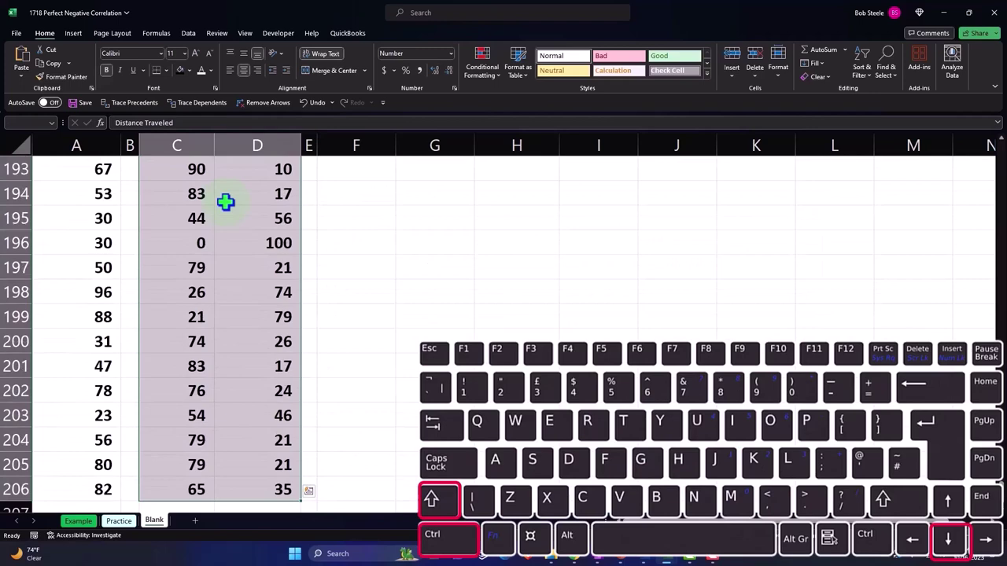
Insert a markers-only scatter chart of the Distance Traveled and Distance Remaining data in columns C and D
key(ctrl+BackSpace)
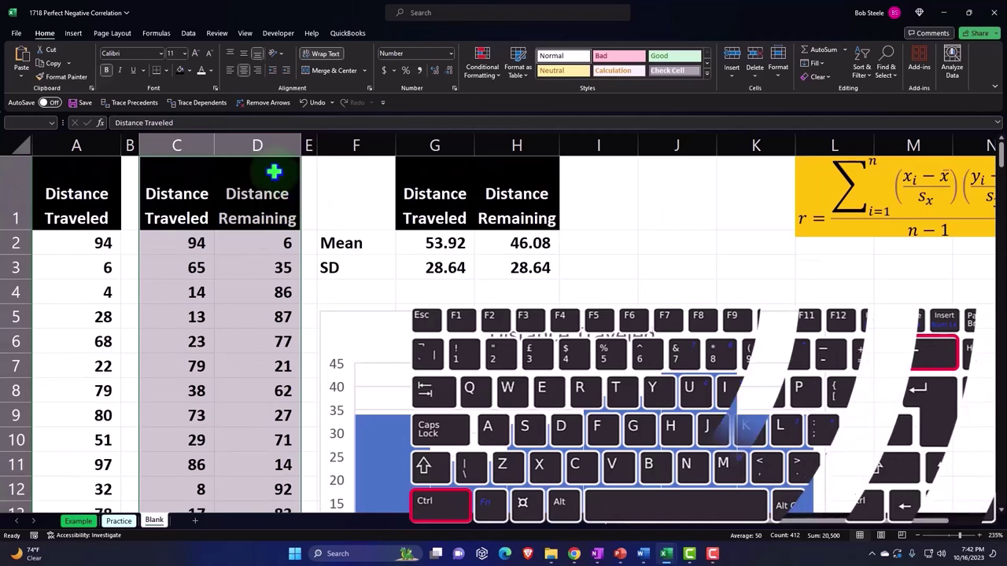
click(75, 33)
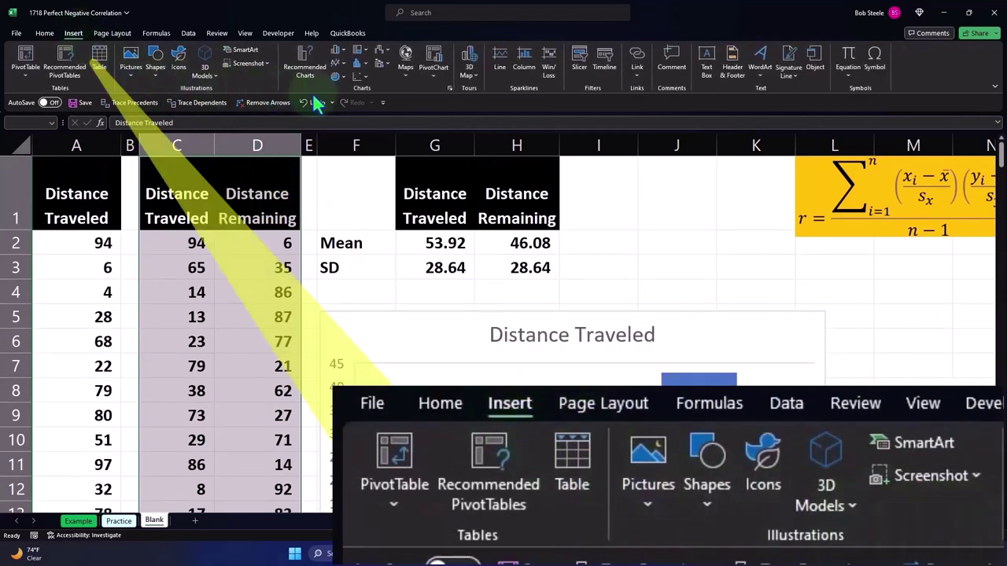
click(361, 79)
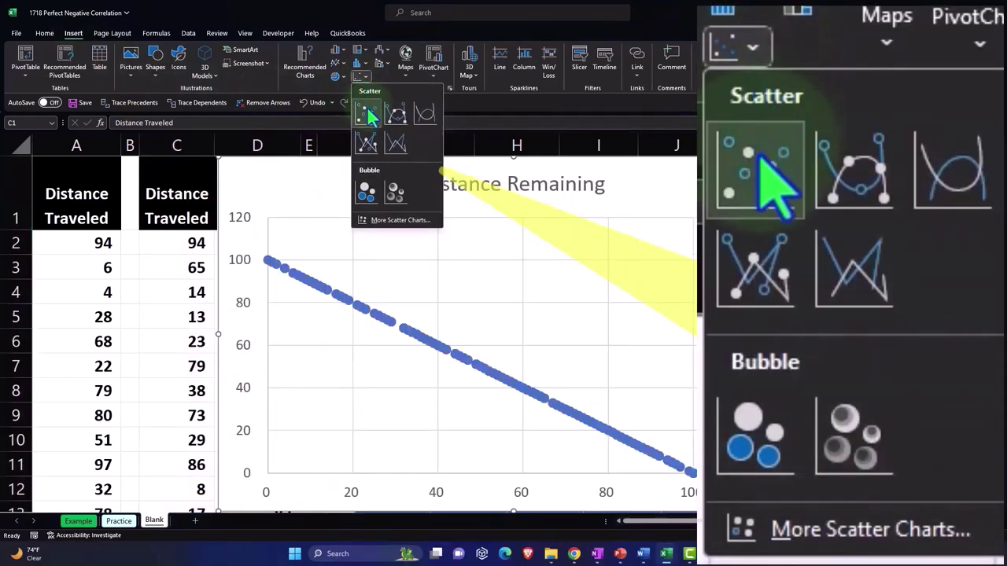
click(367, 113)
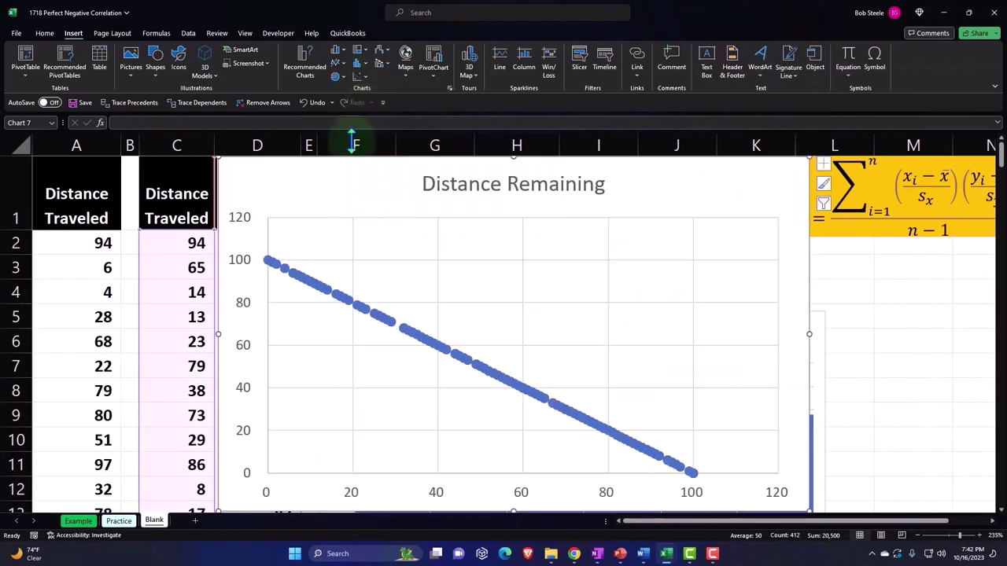
Move the scatter chart off the data columns, shrink it to span about columns G to M, and delete its chart title
drag(244, 170, 533, 250)
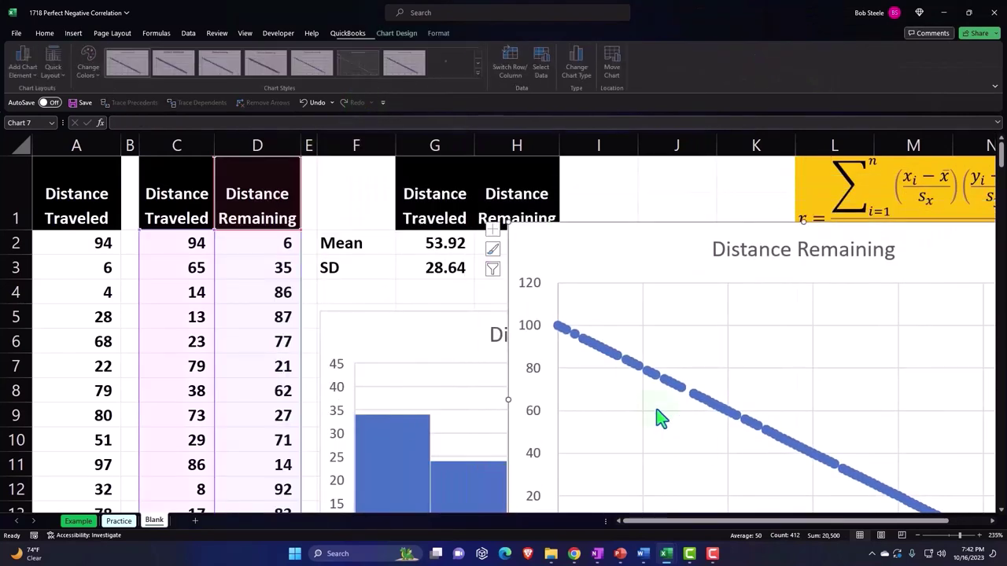
drag(703, 528, 723, 528)
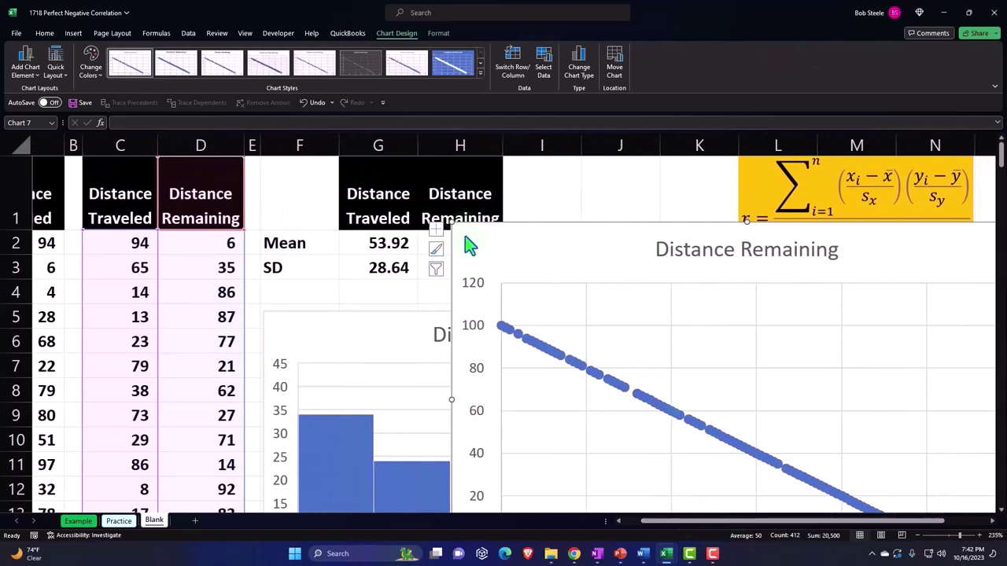
drag(450, 222, 420, 222)
click(535, 240)
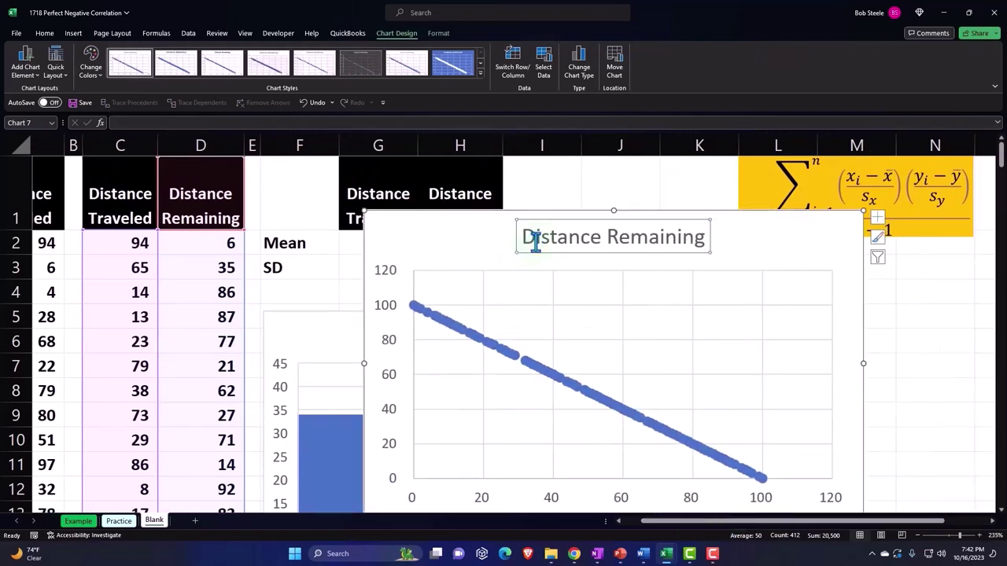
key(Delete)
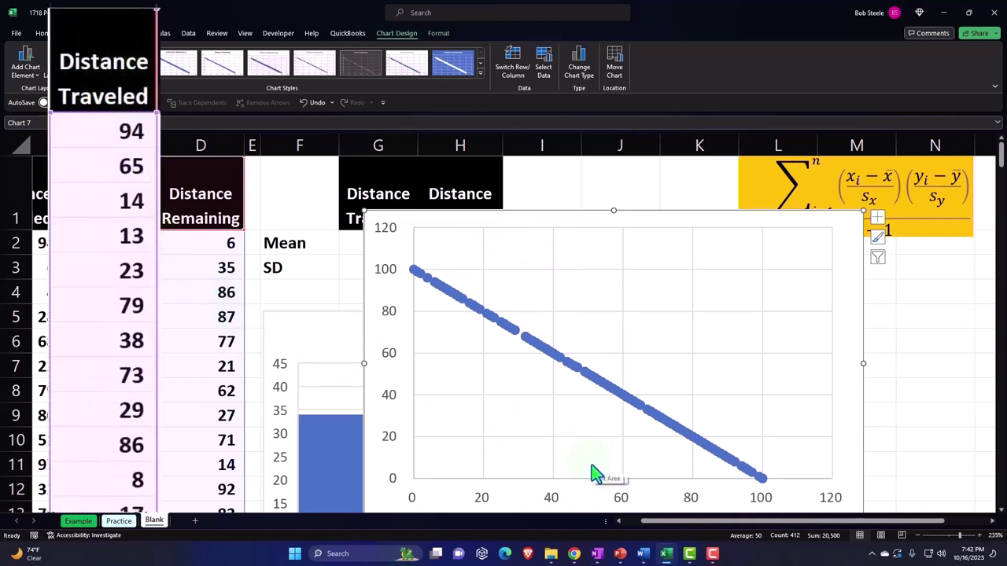
Add axis titles to the scatter chart and link the horizontal axis title to the Distance Traveled header in C1
click(879, 223)
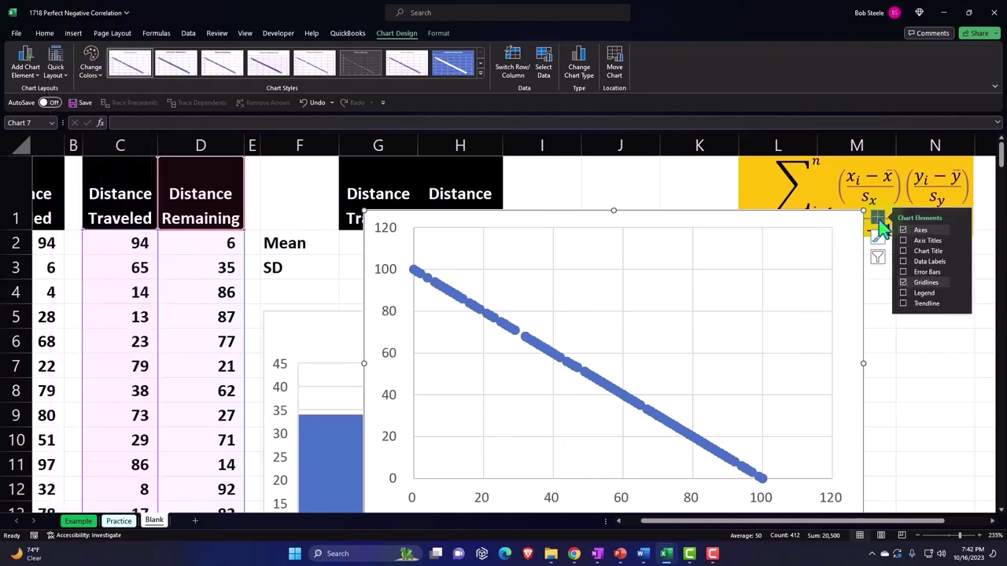
click(903, 240)
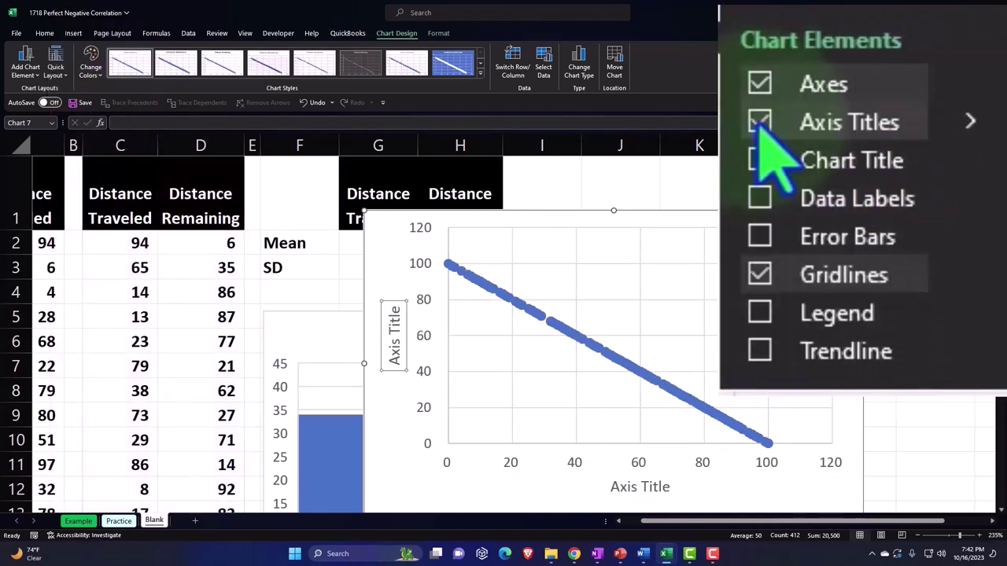
click(645, 495)
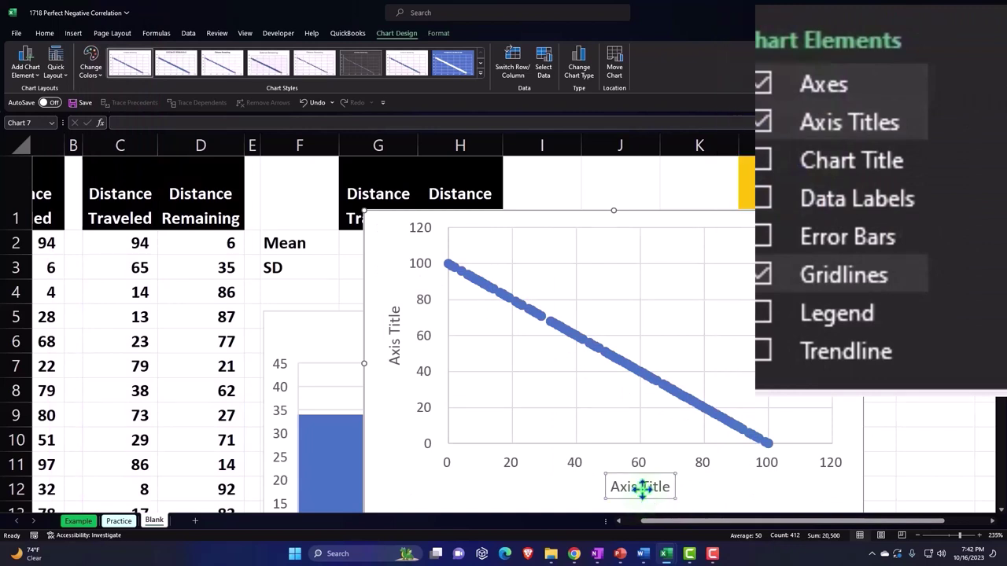
text(=)
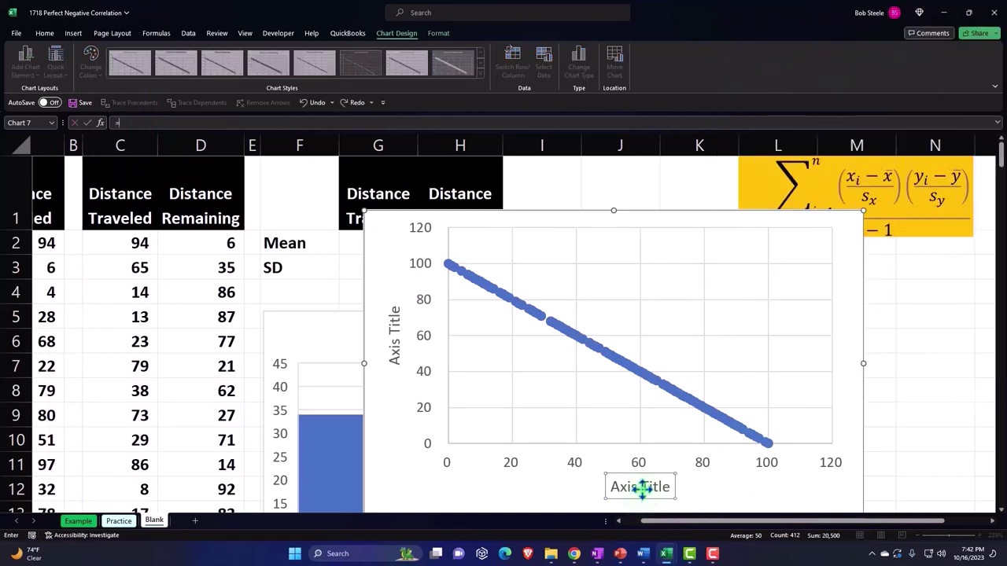
click(133, 214)
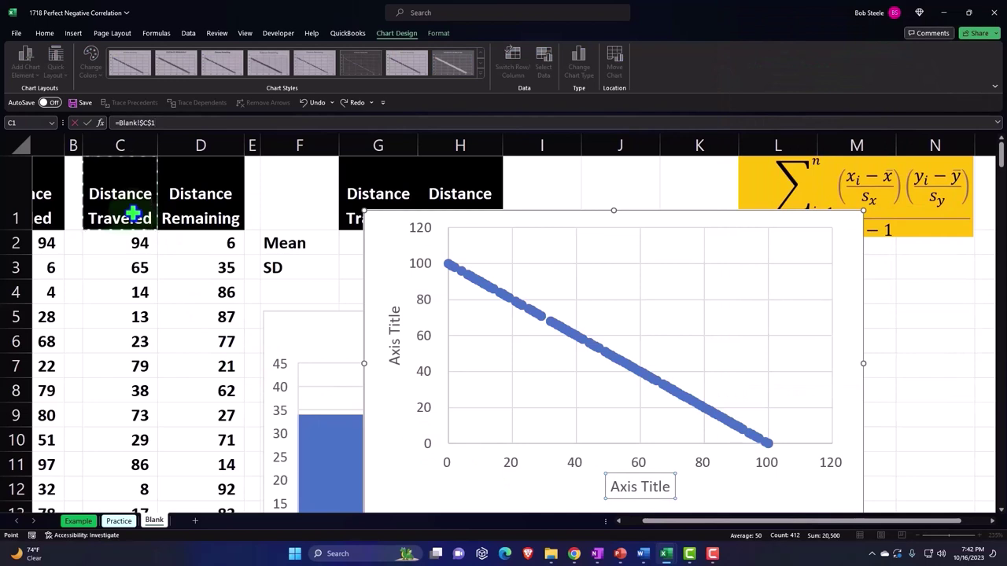
key(Return)
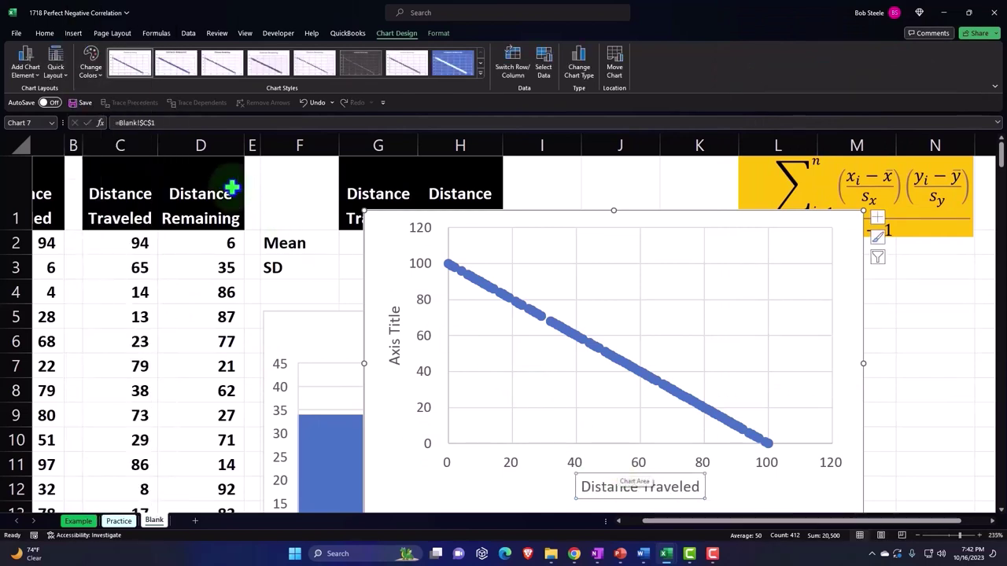
Link the scatter chart's vertical axis title to the Distance Remaining header in cell D1
click(391, 329)
text(=)
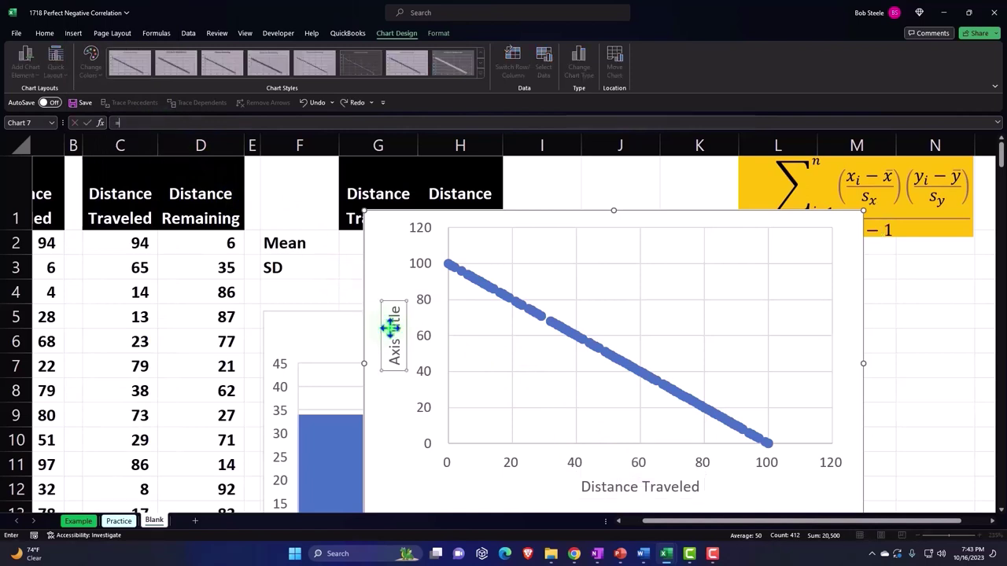
click(216, 211)
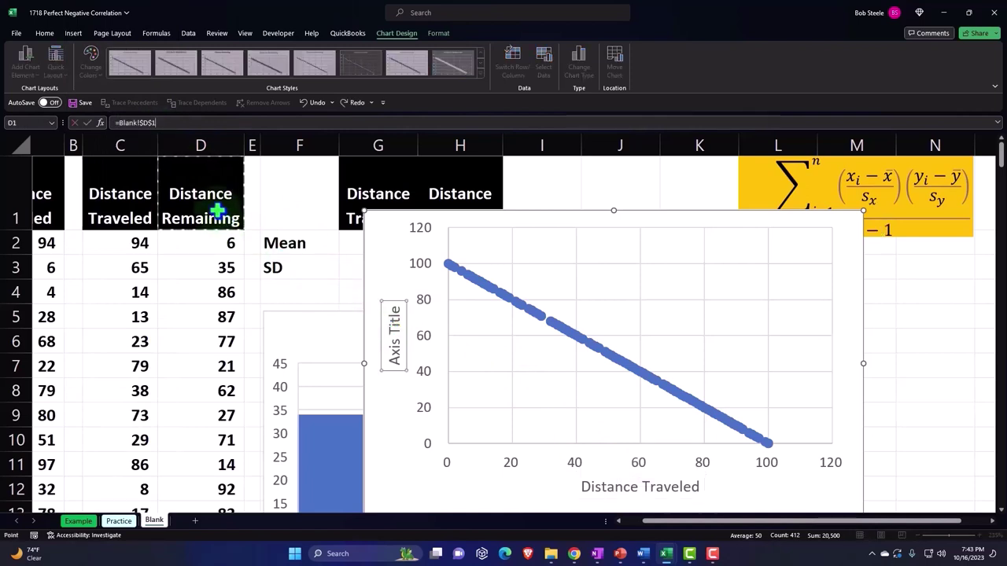
key(Return)
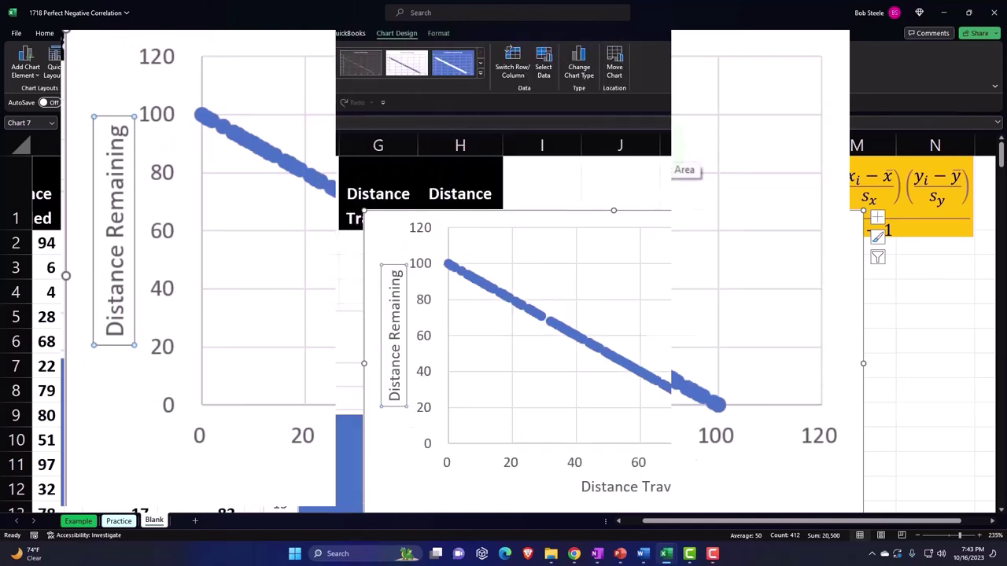
Add a linear trendline to the scatter chart and open its detailed formatting options
click(878, 218)
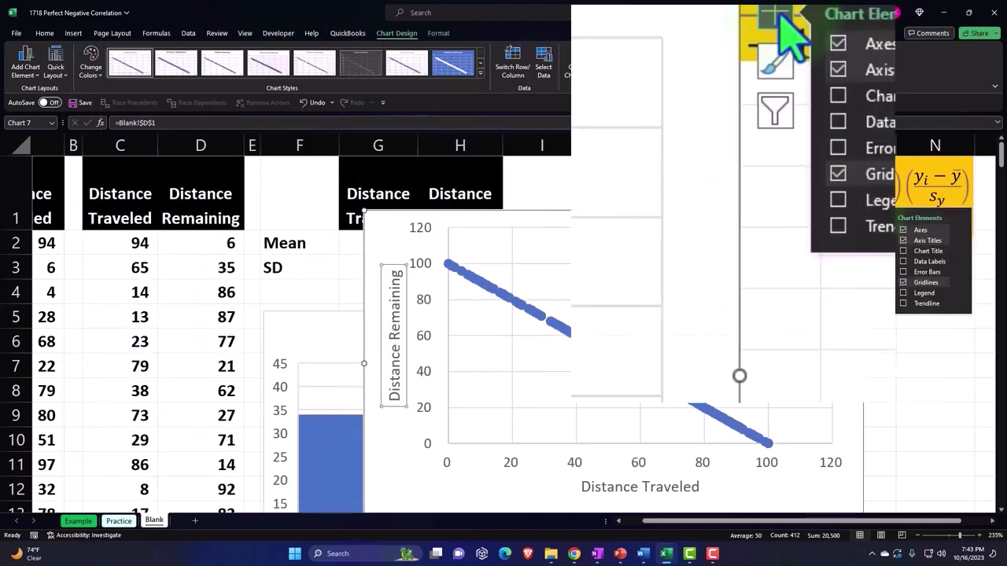
click(834, 230)
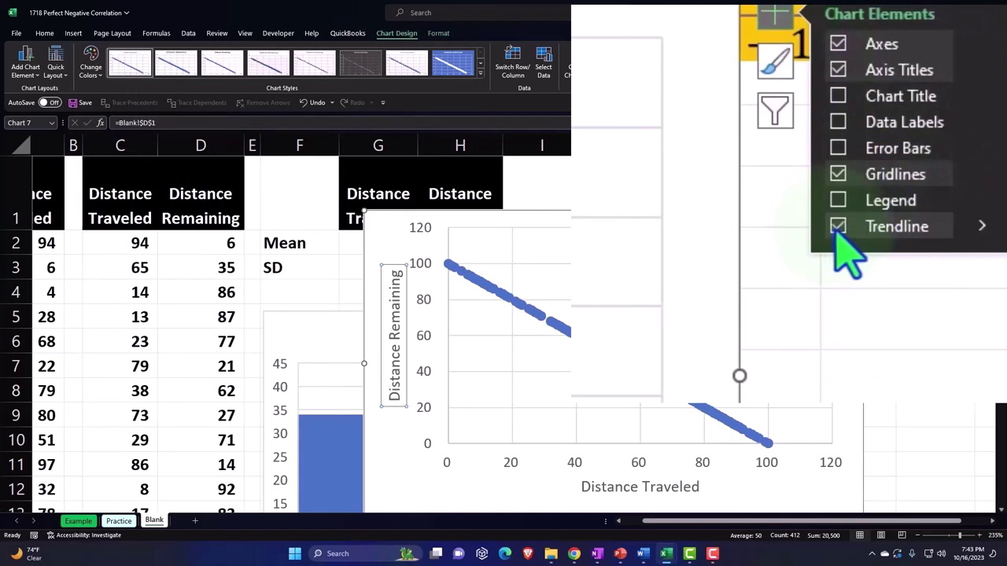
click(980, 226)
click(886, 319)
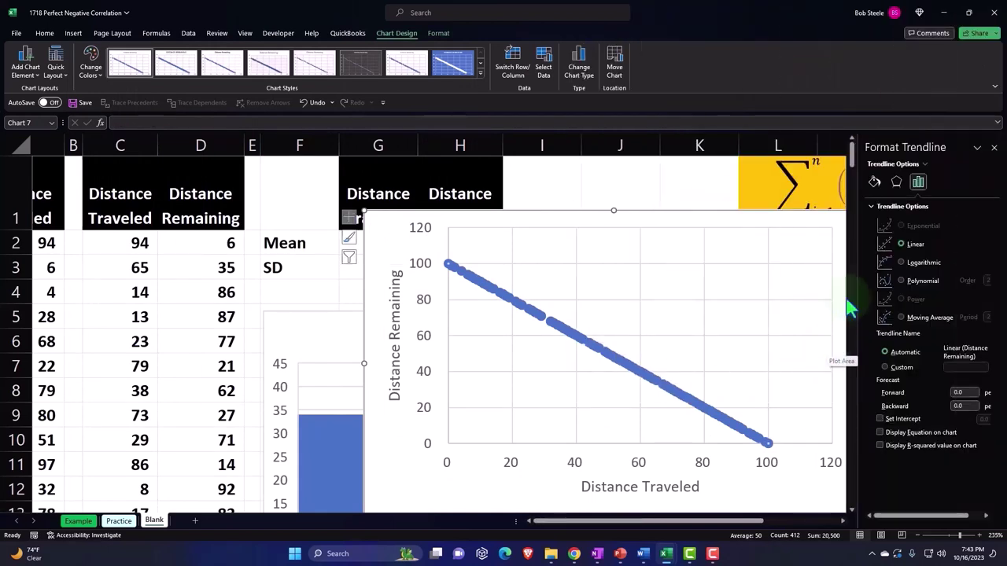
Format the scatter chart's trendline as an undashed solid line in a golden yellow color and close the formatting options
click(783, 94)
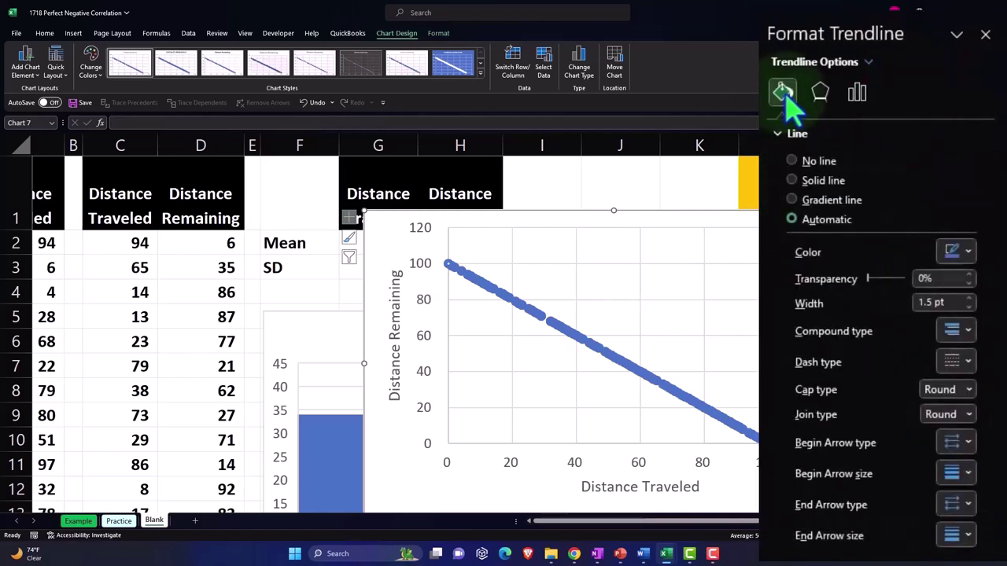
click(974, 361)
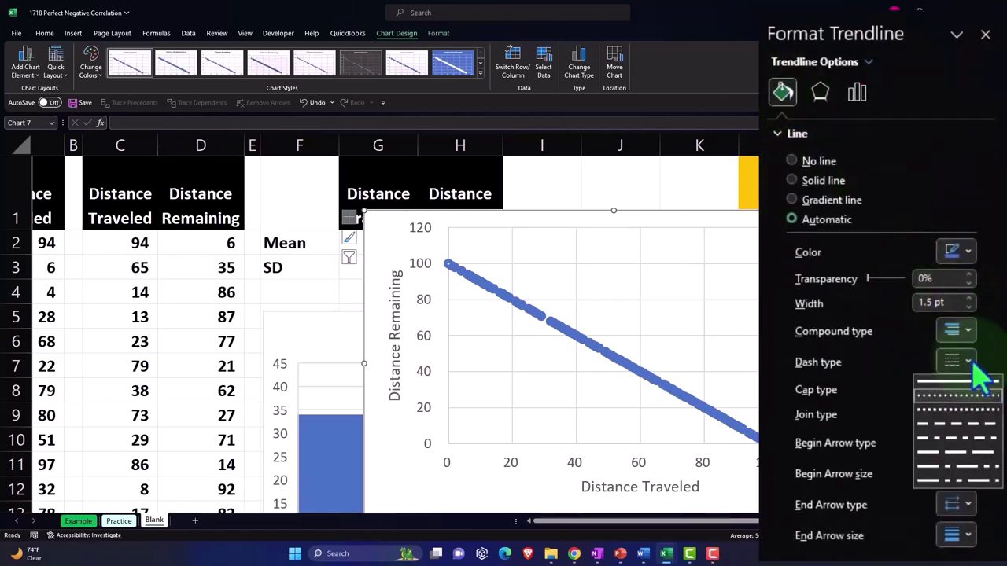
click(962, 386)
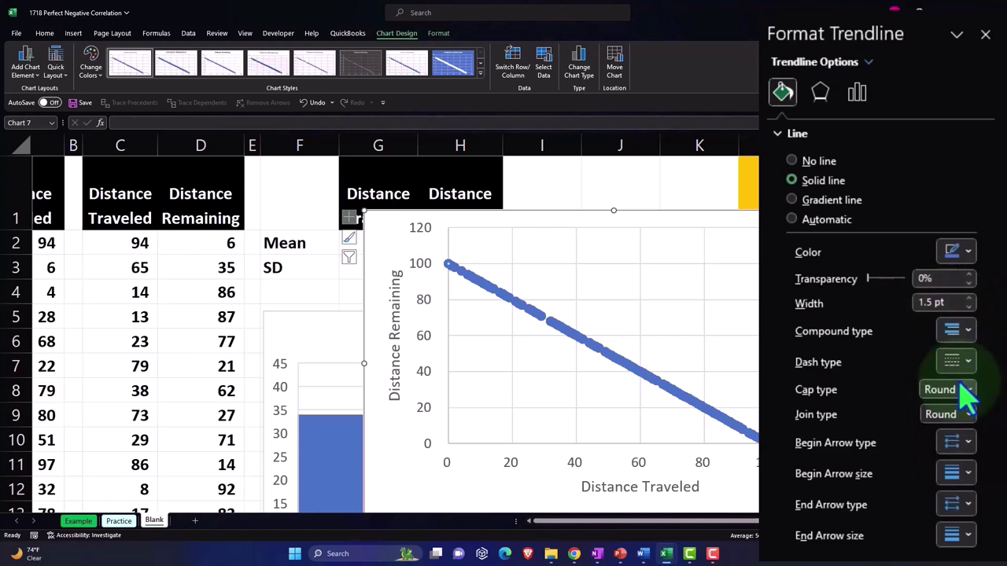
click(969, 253)
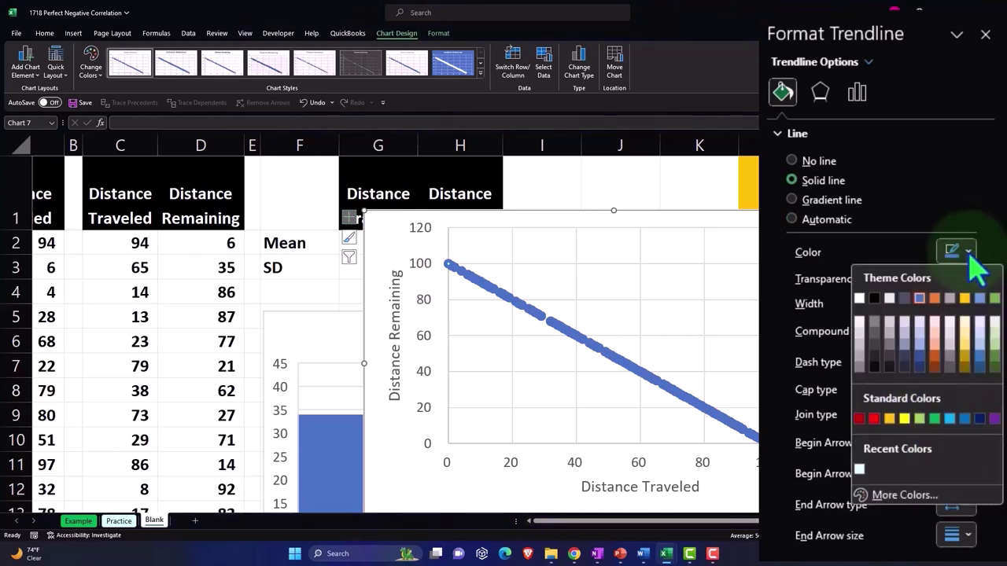
click(904, 419)
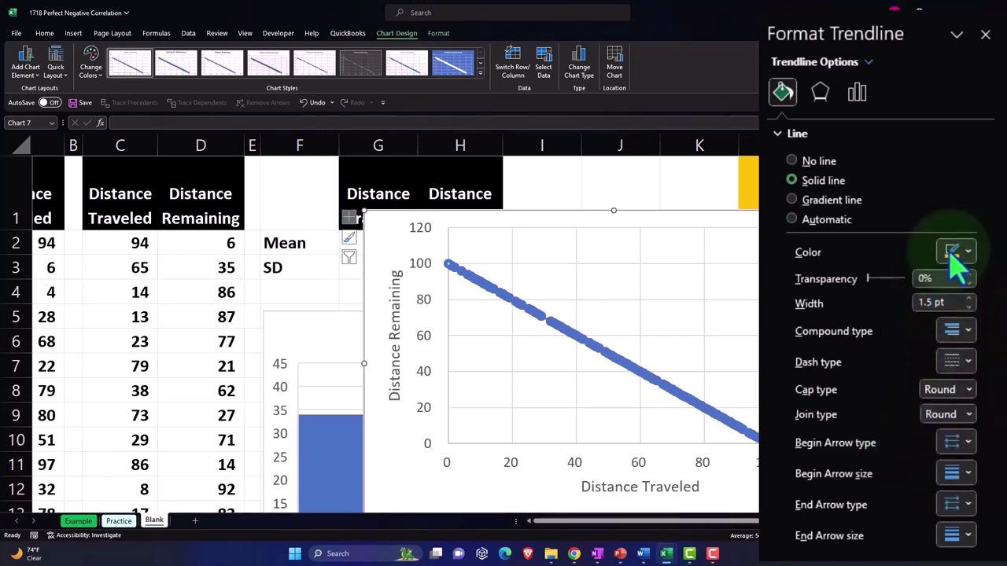
click(954, 255)
click(899, 427)
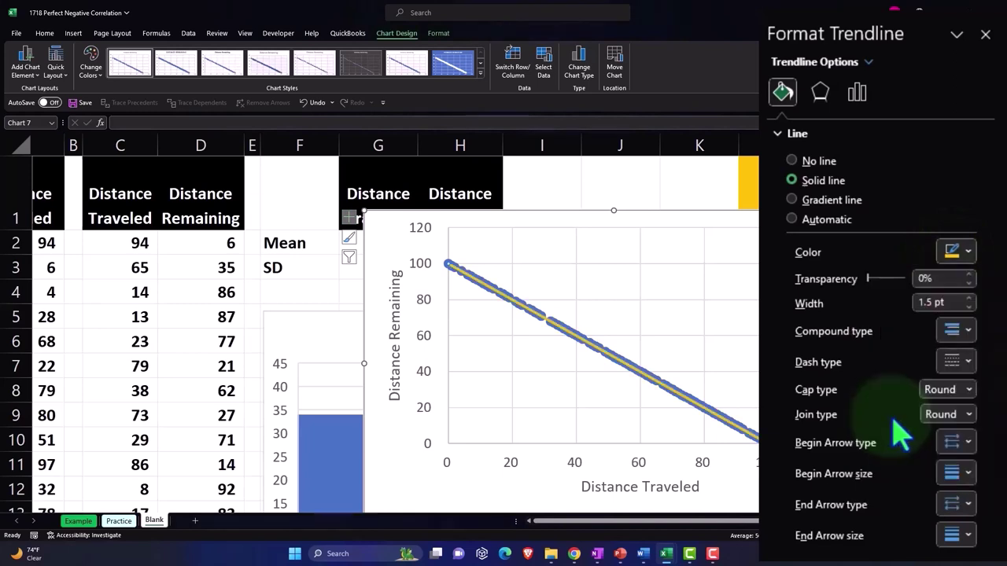
click(985, 34)
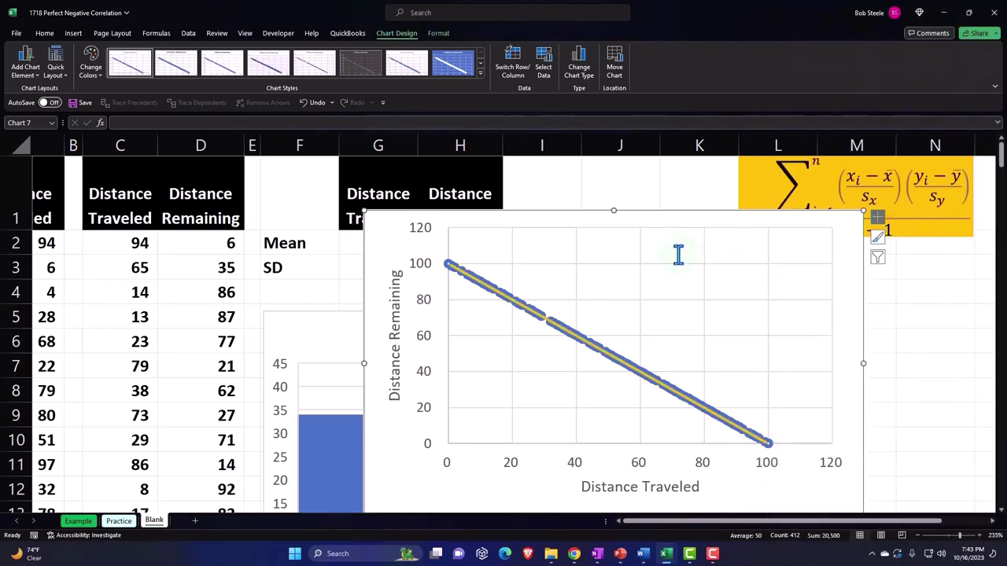
Move the scatter chart beside the two histograms, to about columns L to R starting near row 11
drag(384, 240, 683, 346)
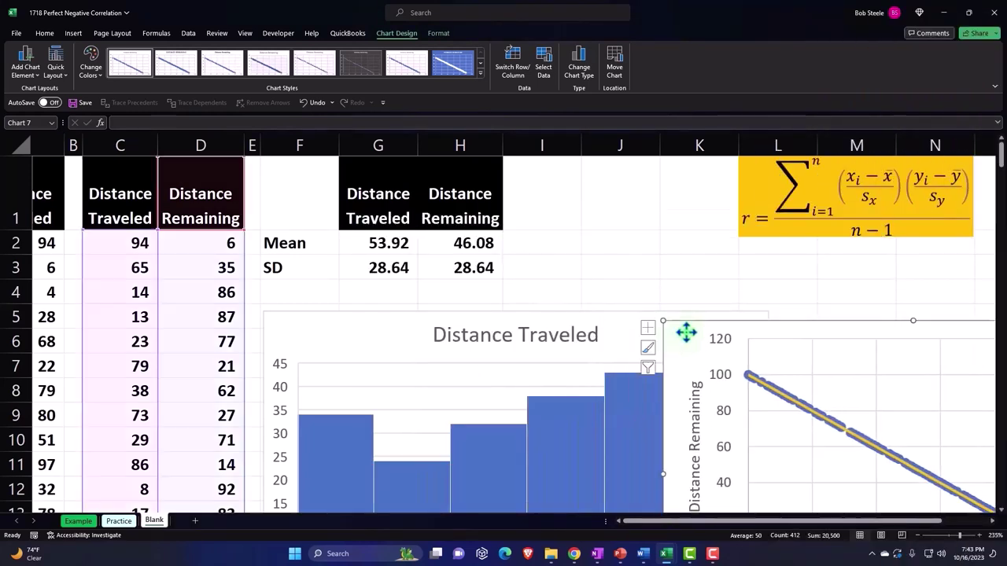
scroll(724, 271, down, 1)
drag(697, 281, 825, 357)
scroll(849, 500, down, 2)
drag(848, 526, 991, 528)
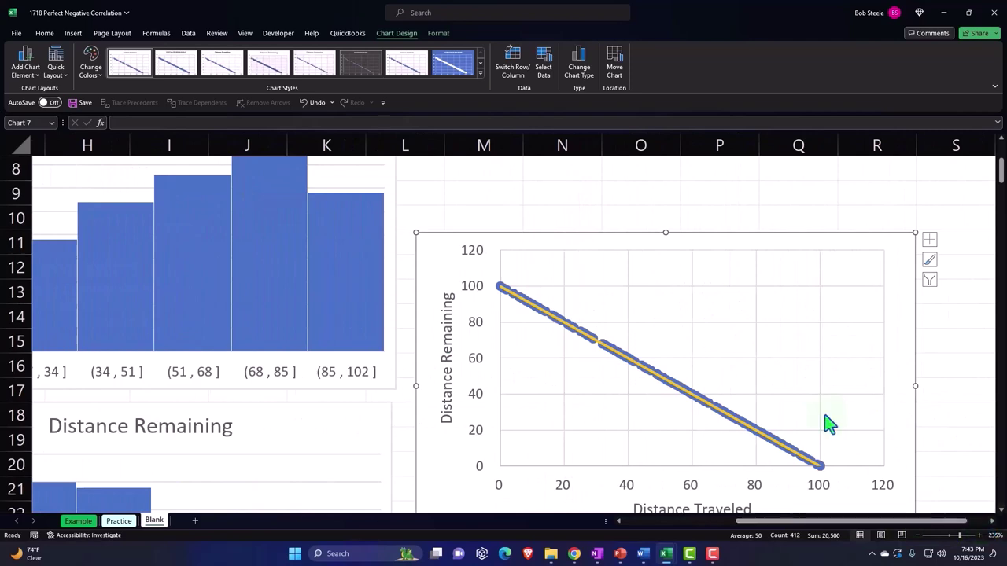
scroll(755, 391, down, 1)
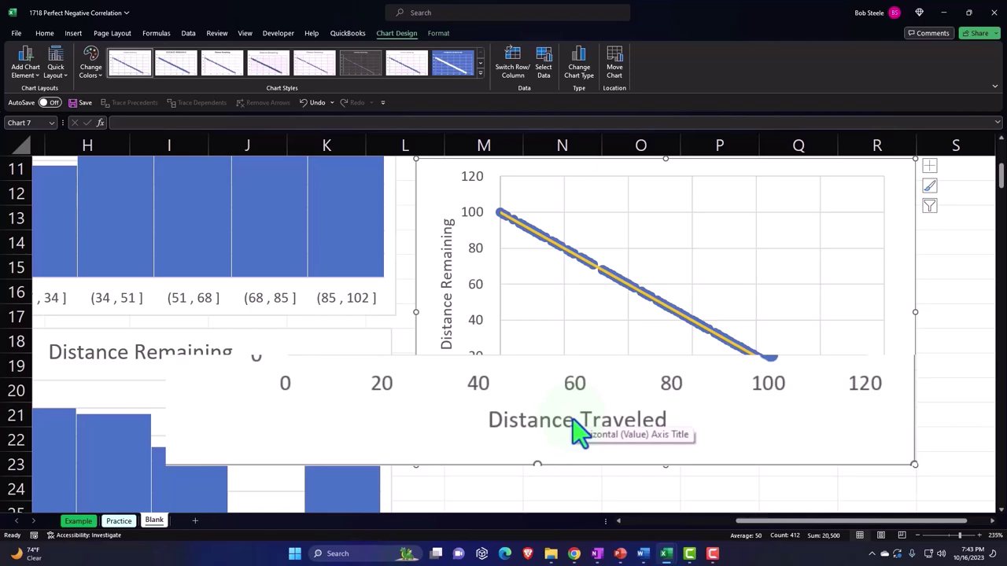
Insert a second scatter chart from the Distance Traveled and Distance Remaining data in C1:D206 and place it beside the data near column F
drag(775, 525, 646, 531)
scroll(472, 449, up, 4)
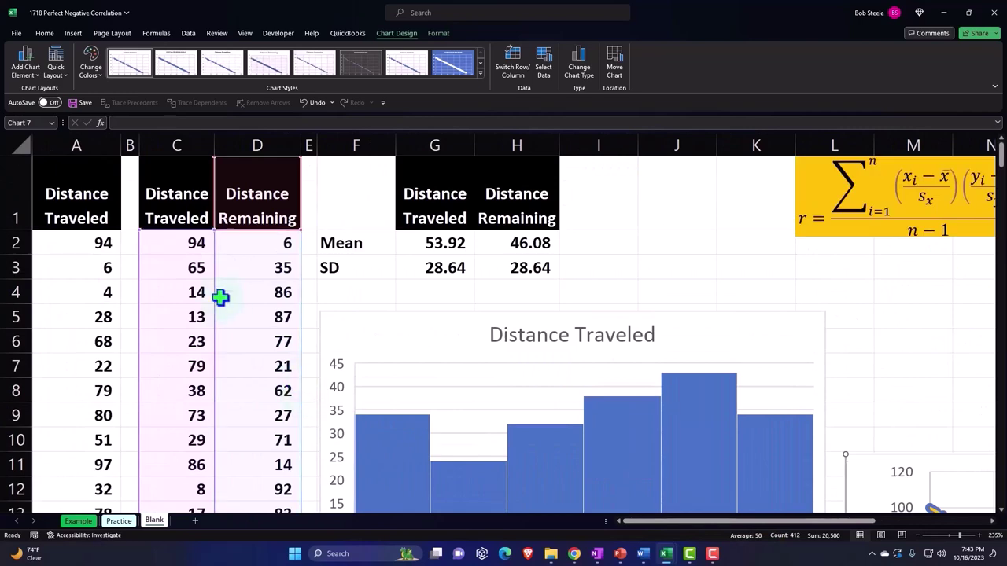
click(180, 199)
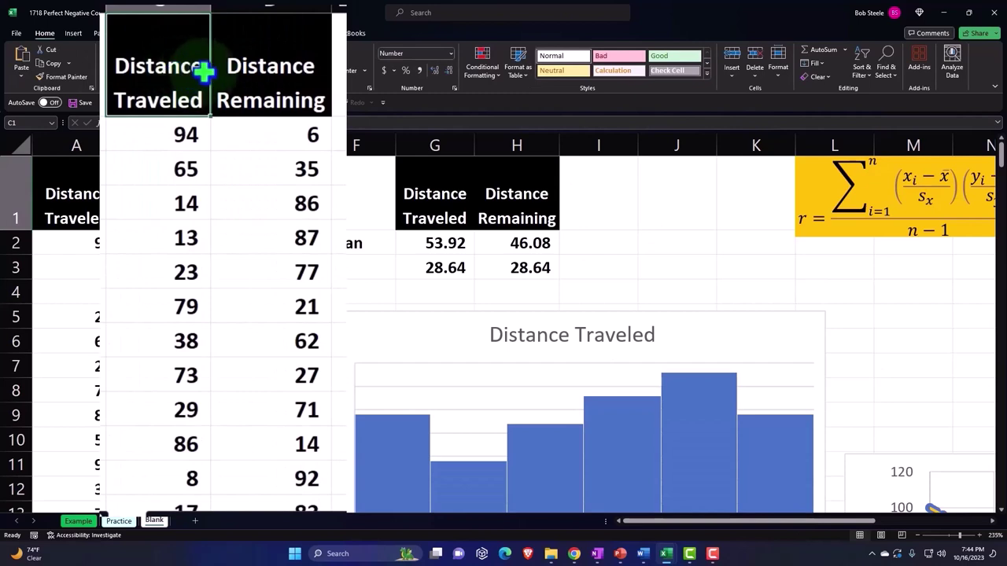
drag(198, 72, 218, 70)
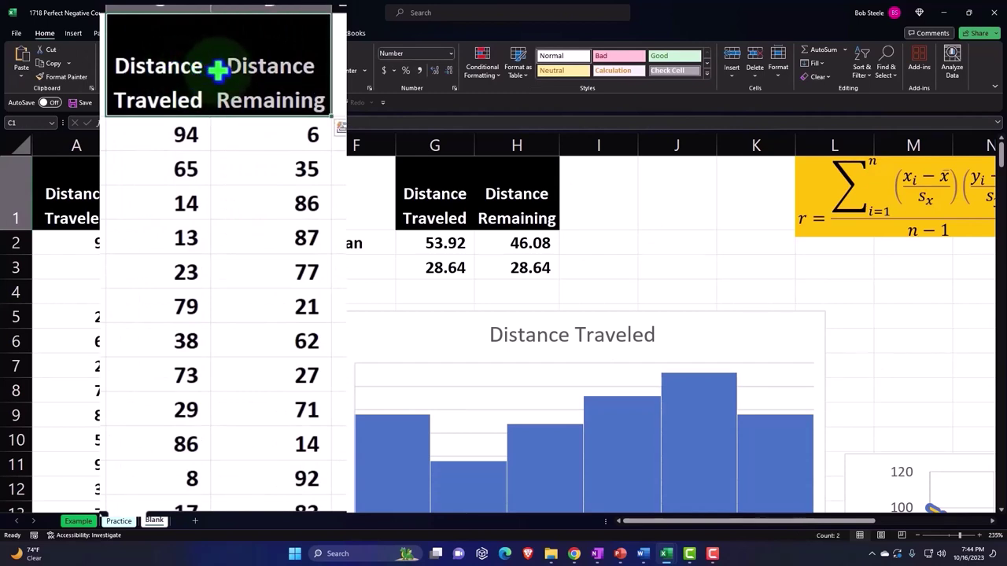
key(ctrl+shift+Down)
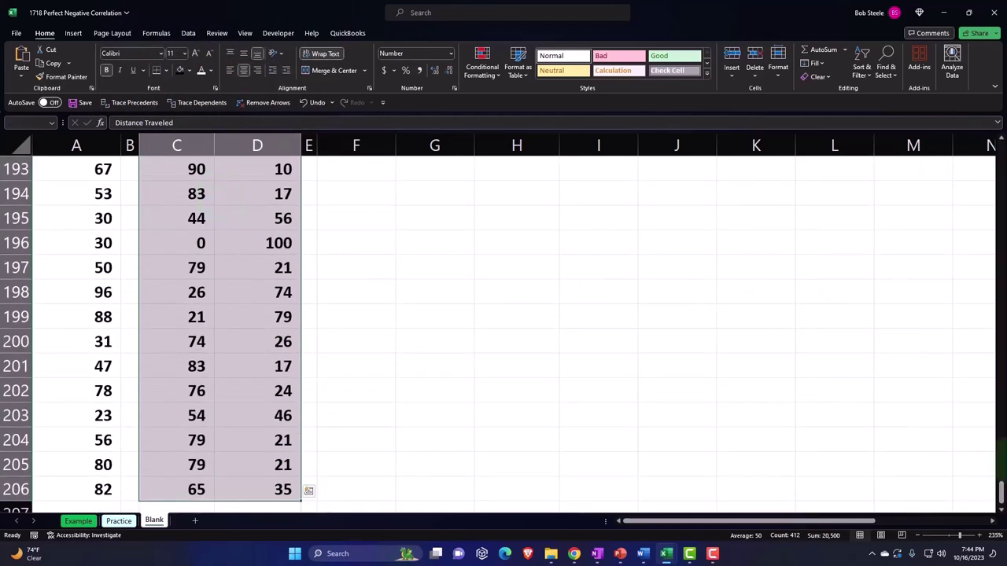
drag(1001, 492, 993, 157)
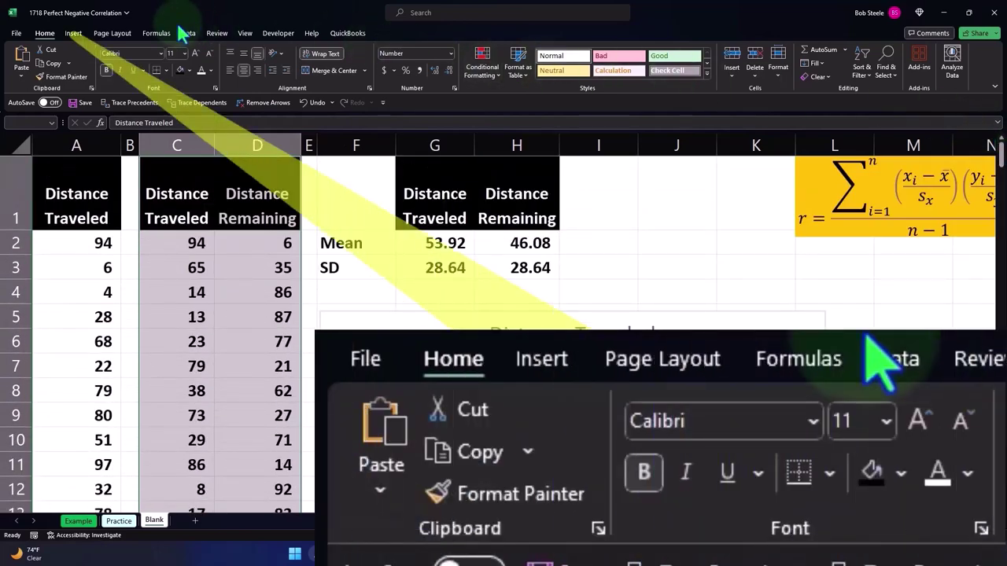
click(74, 35)
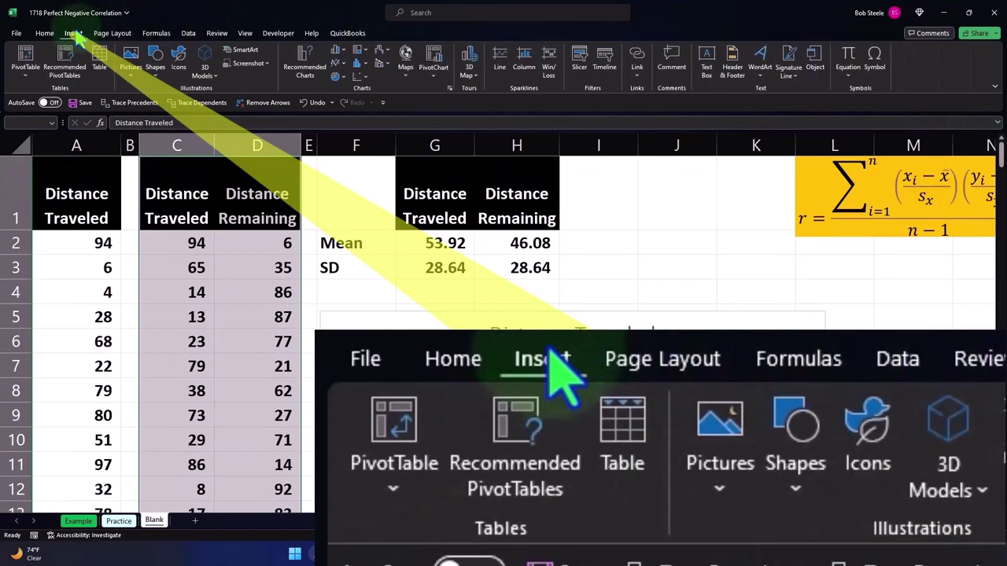
click(360, 79)
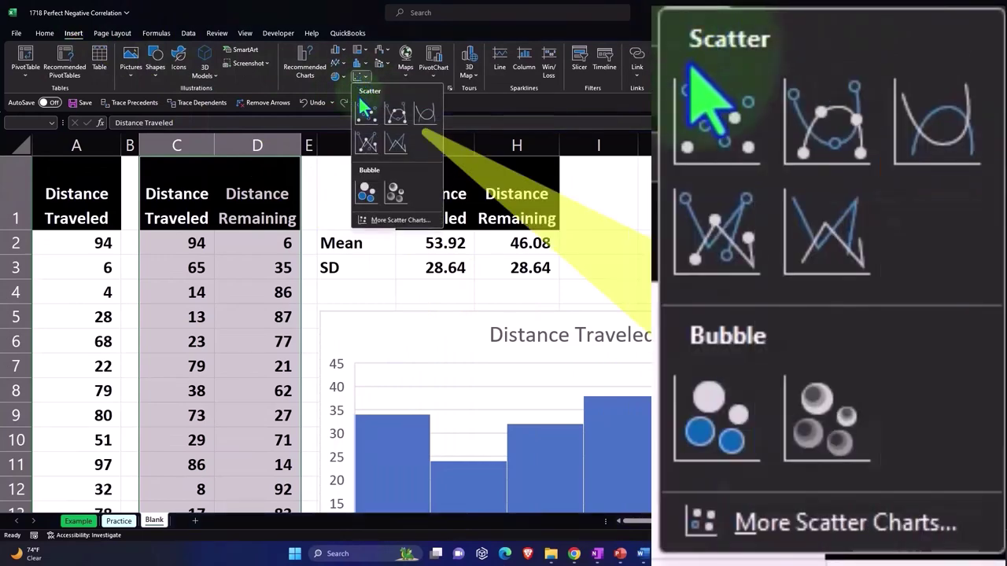
click(365, 108)
drag(274, 166, 373, 186)
Delete the new scatter chart's title and add axis titles to both axes
click(534, 206)
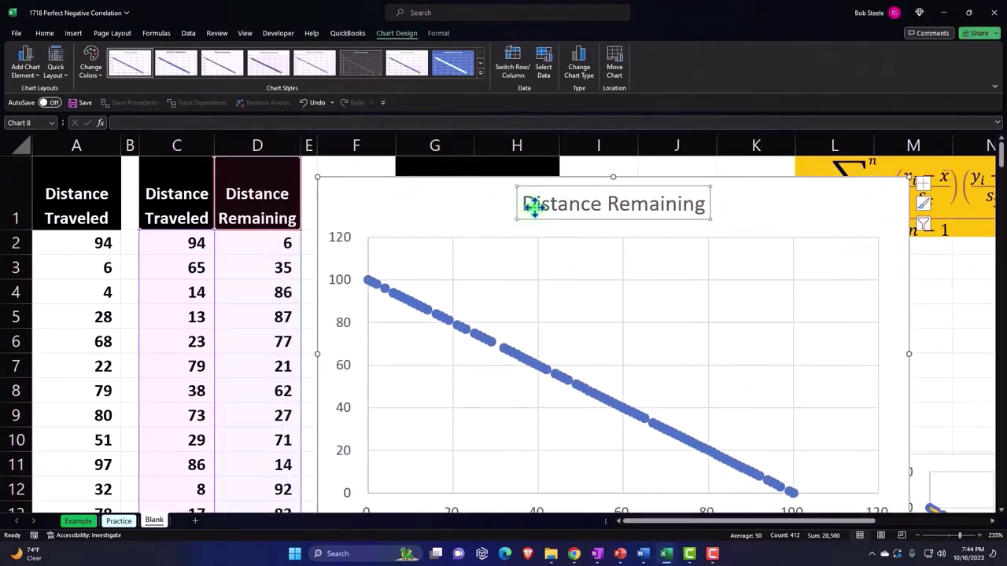
key(Delete)
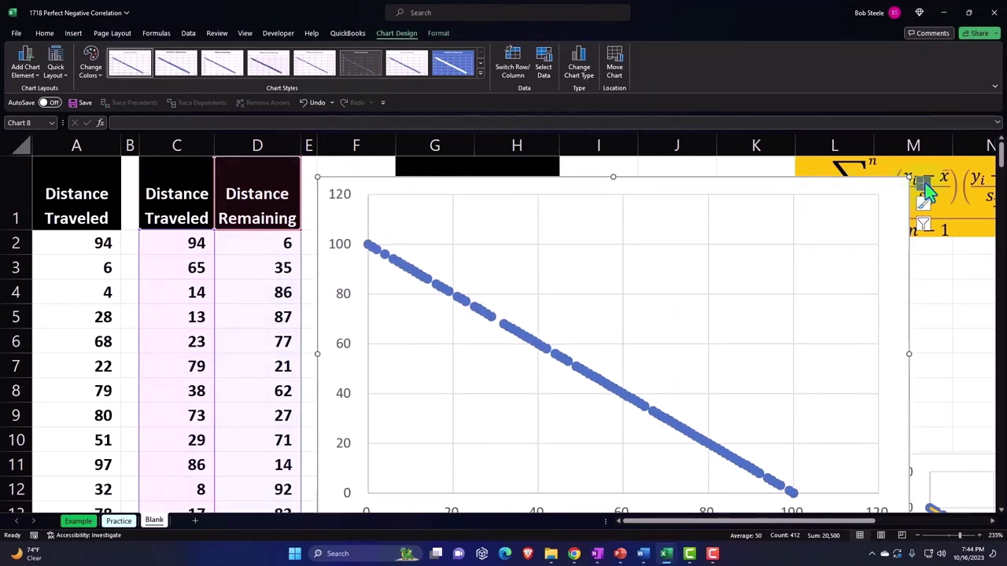
click(922, 183)
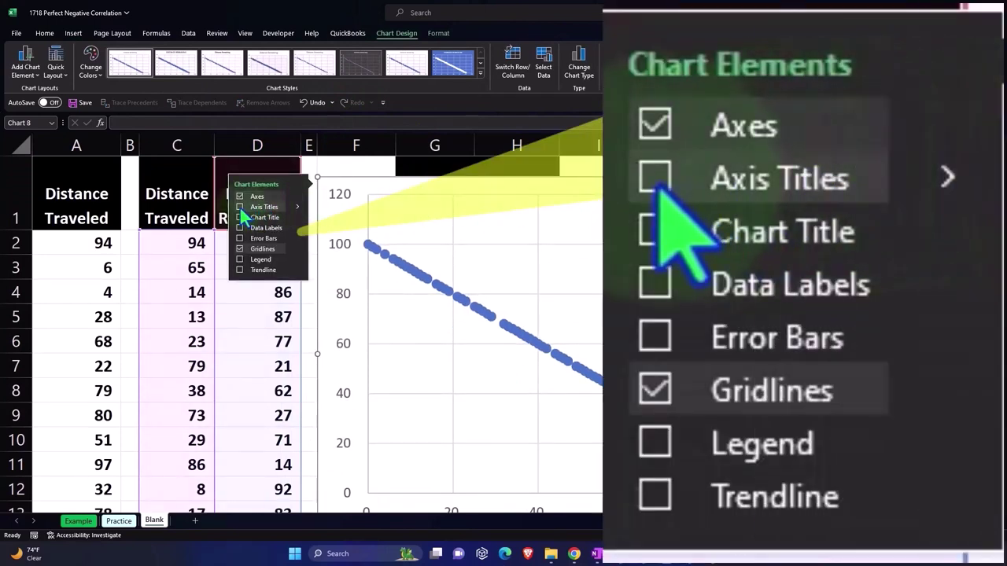
click(239, 206)
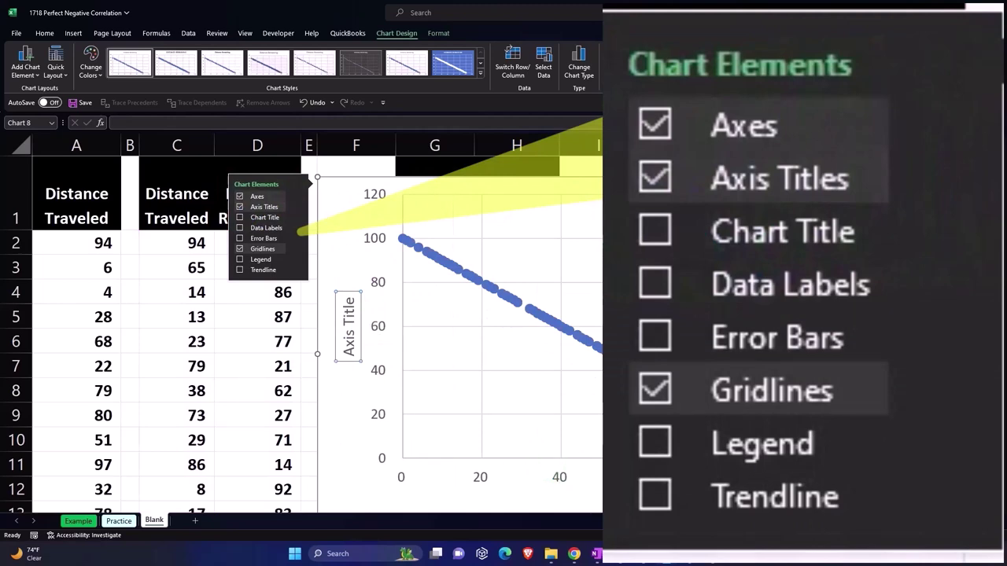
Link the new scatter chart's horizontal axis title to the Distance Remaining header in cell D1
click(643, 502)
text(=)
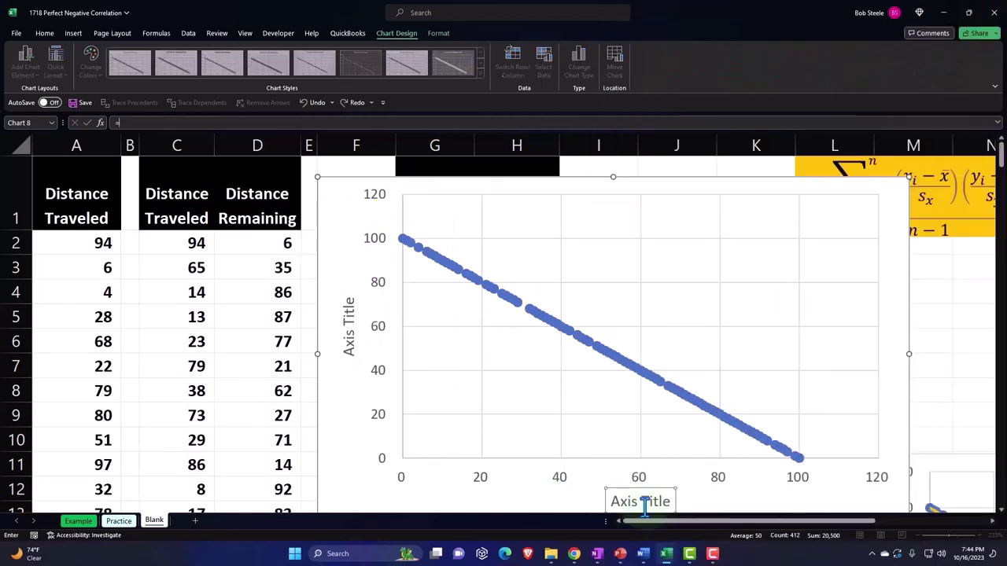
click(270, 207)
key(Return)
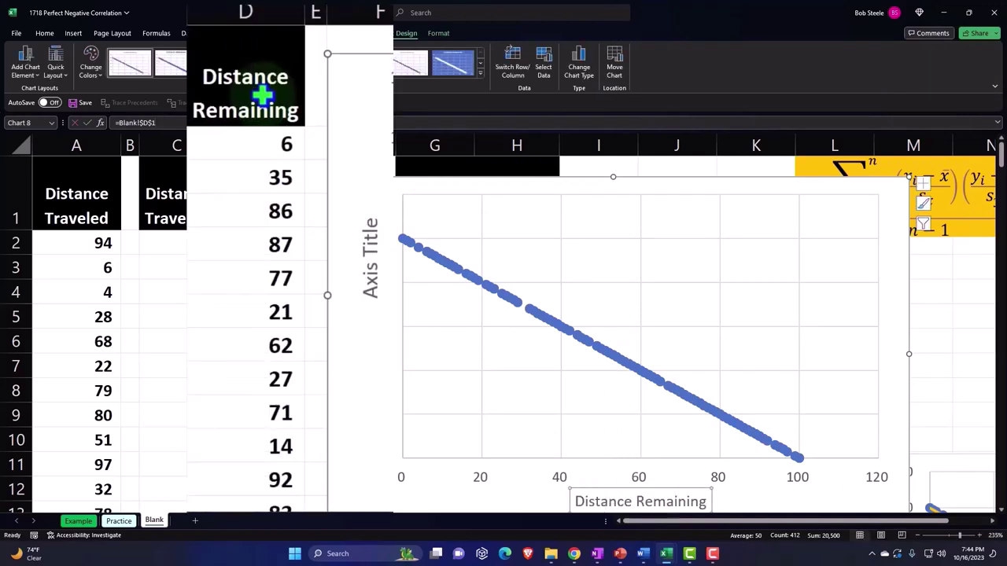
Link the new scatter chart's vertical axis title to the Distance Traveled header in cell C1
click(348, 330)
text(=)
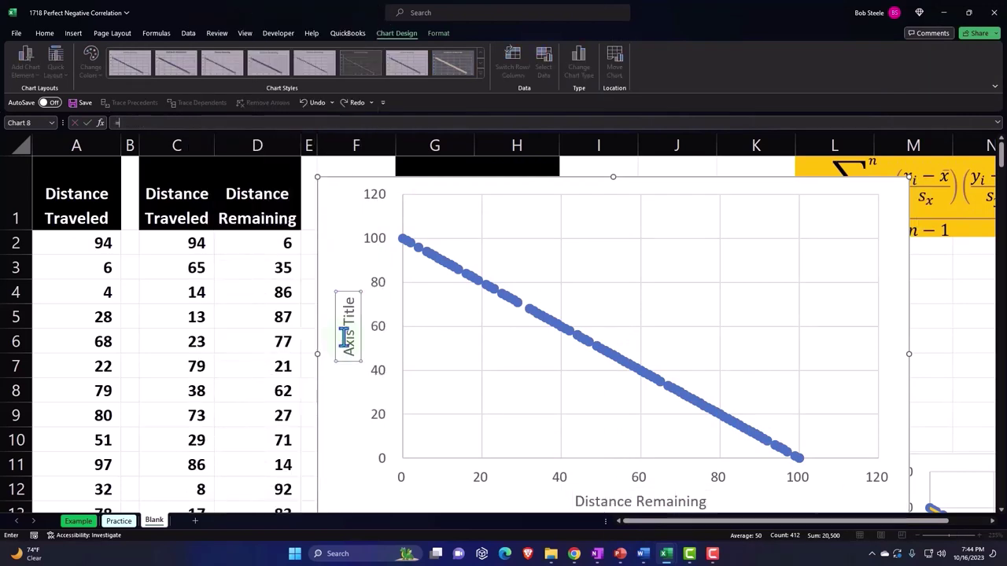
click(180, 202)
key(Return)
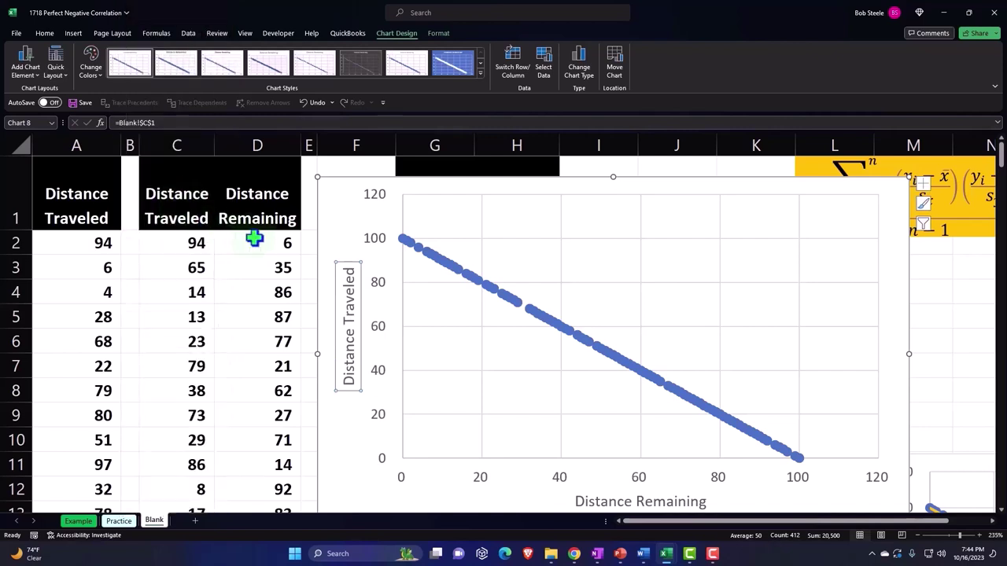
Edit the new chart's Distance Remaining data series and set its X values to D2:D206 on the Blank sheet
click(320, 211)
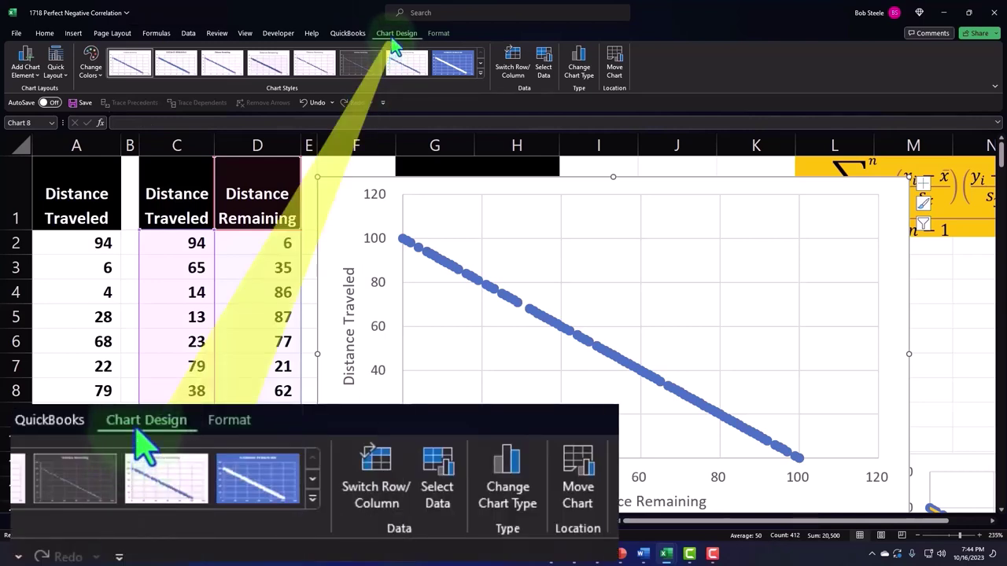
click(541, 70)
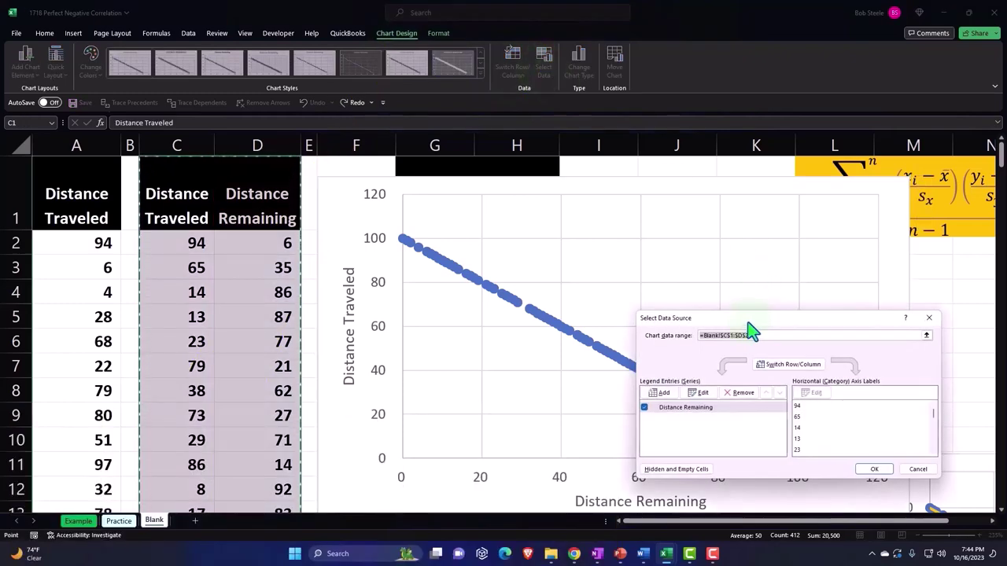
drag(747, 319, 615, 180)
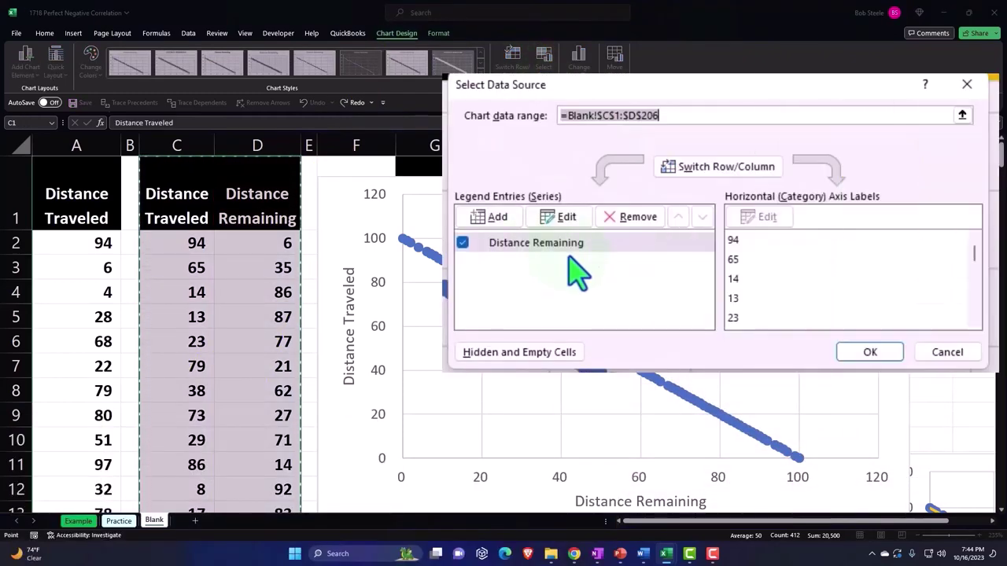
click(577, 259)
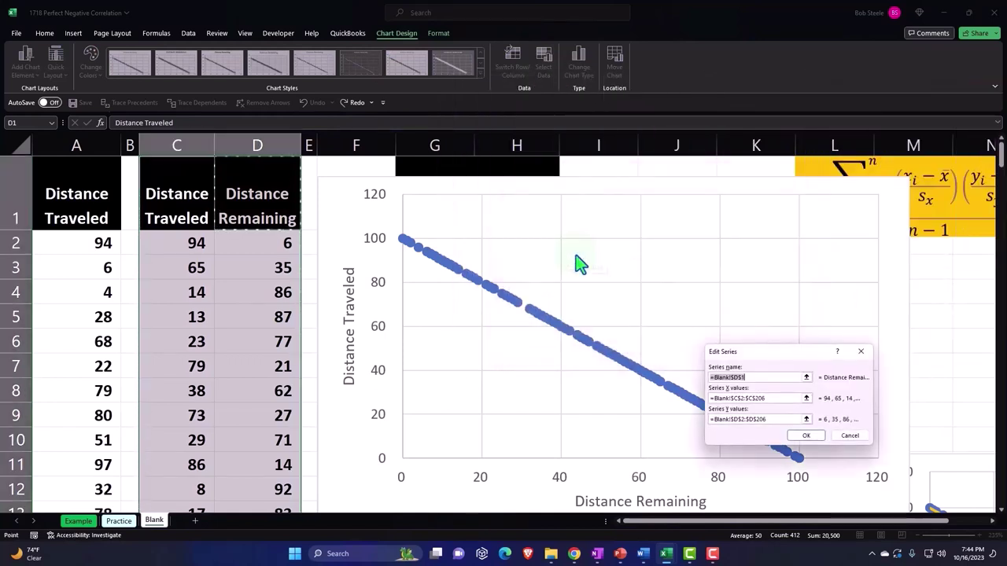
drag(768, 360, 606, 196)
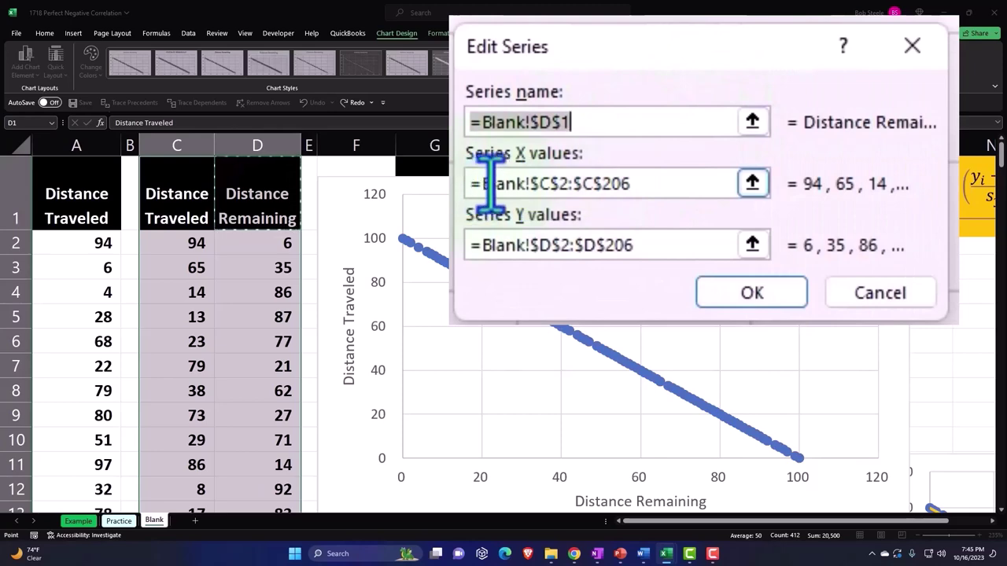
click(753, 184)
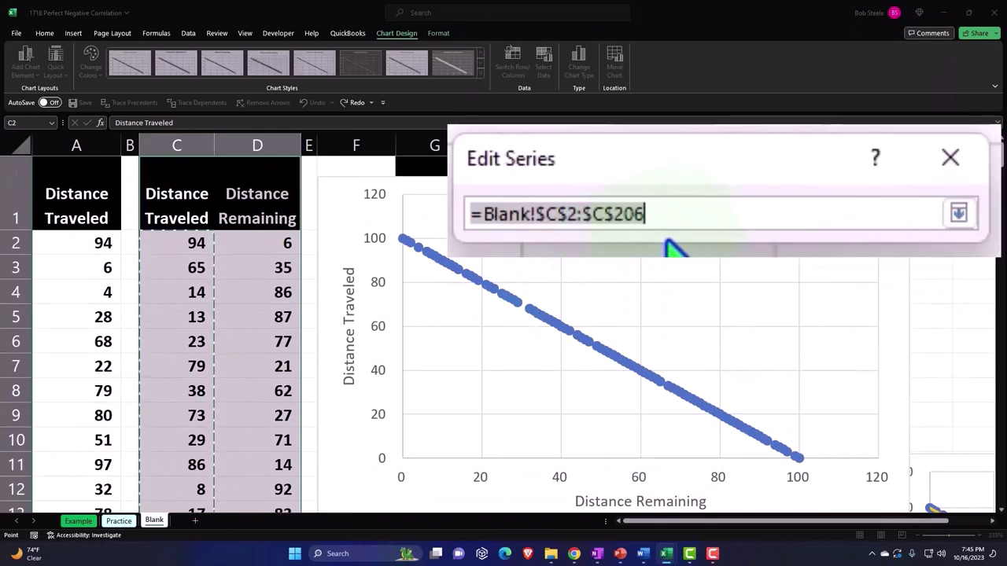
key(BackSpace)
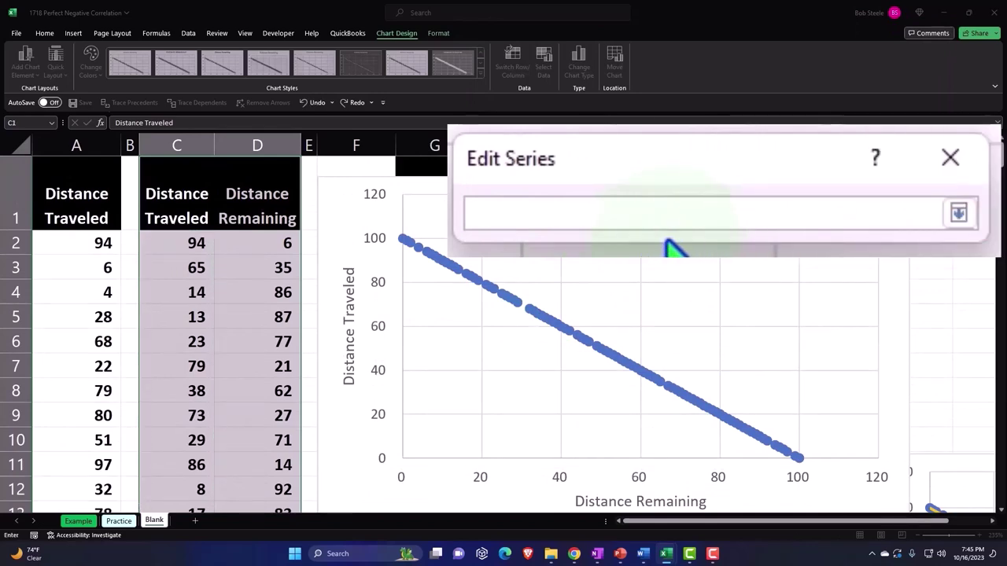
click(268, 243)
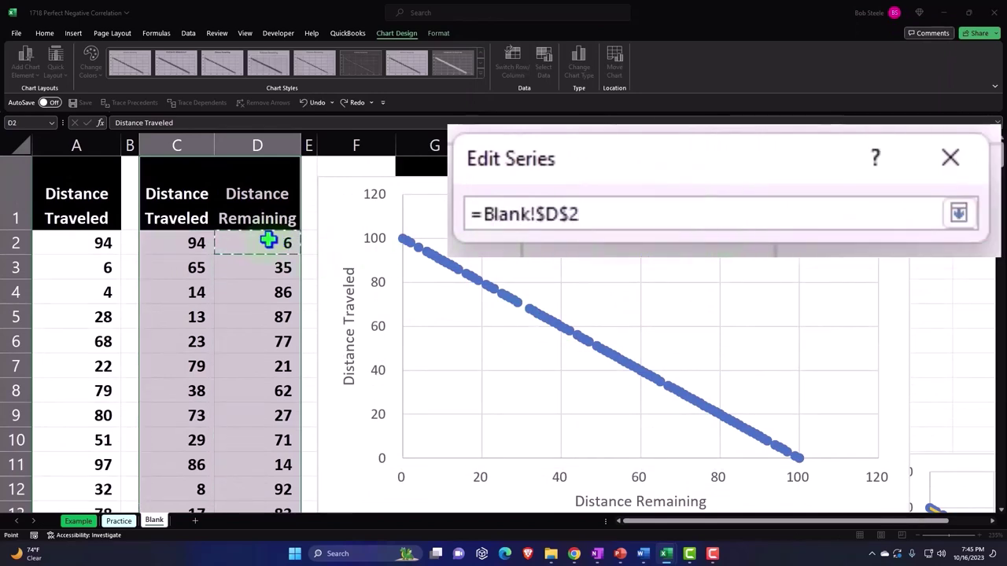
key(ctrl+shift+Down)
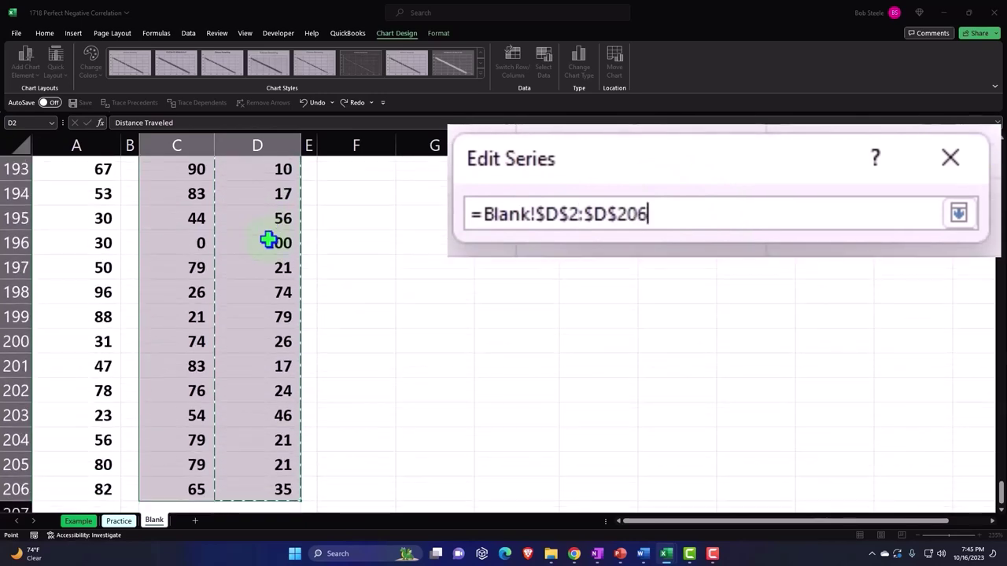
scroll(269, 240, up, 20)
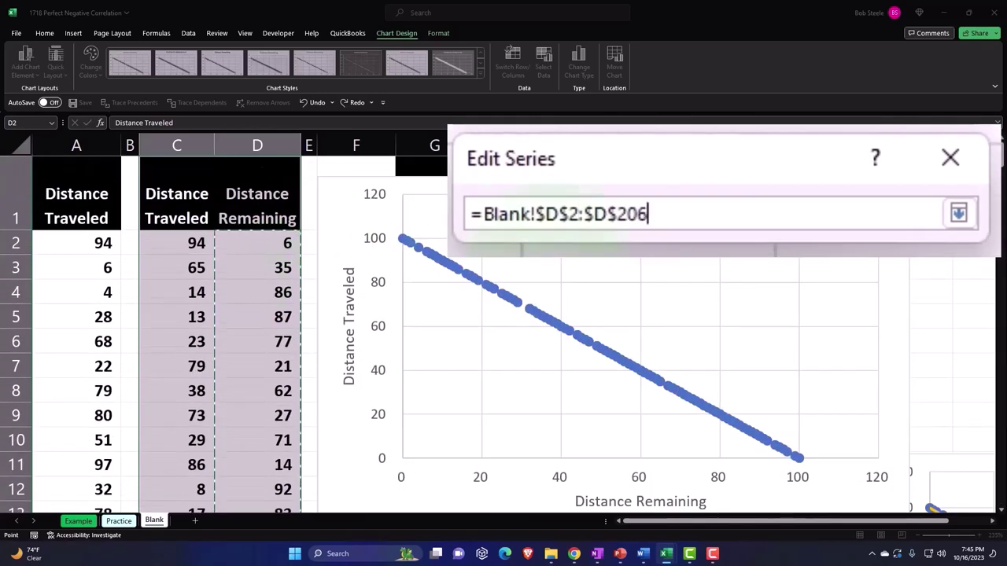
click(958, 213)
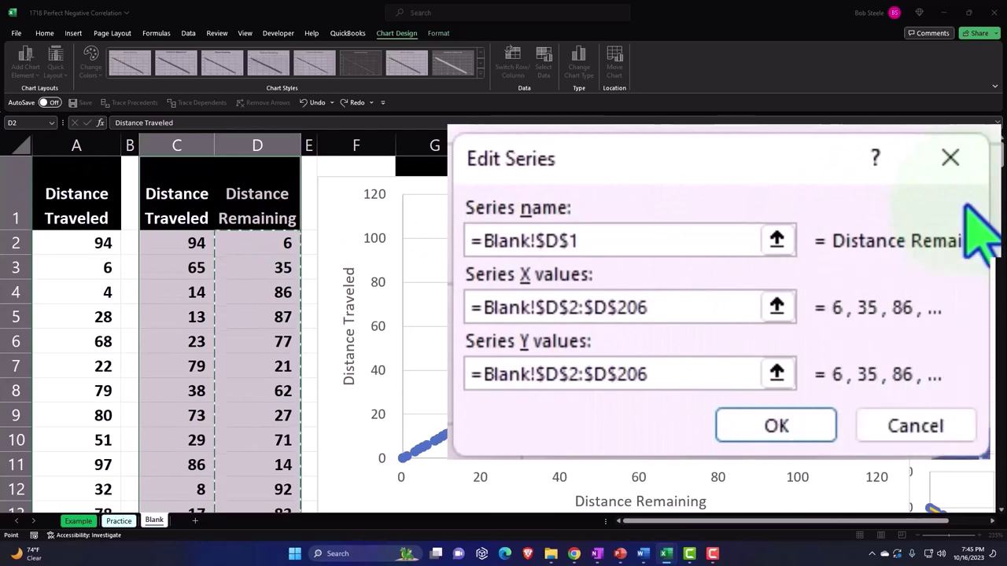
Set the series Y values to C2:C206 on the Blank sheet and apply the data source changes to the new chart
click(777, 374)
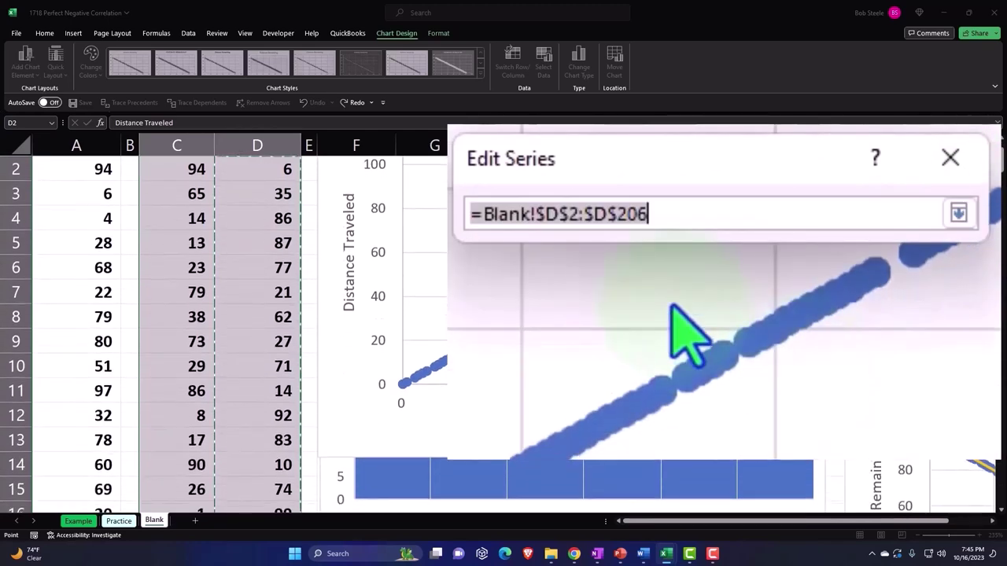
key(BackSpace)
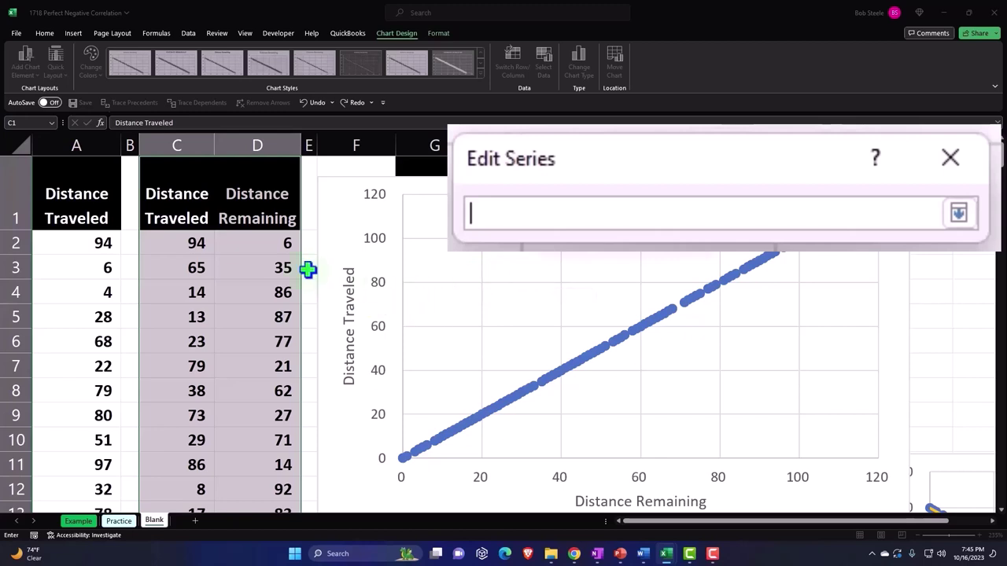
click(265, 245)
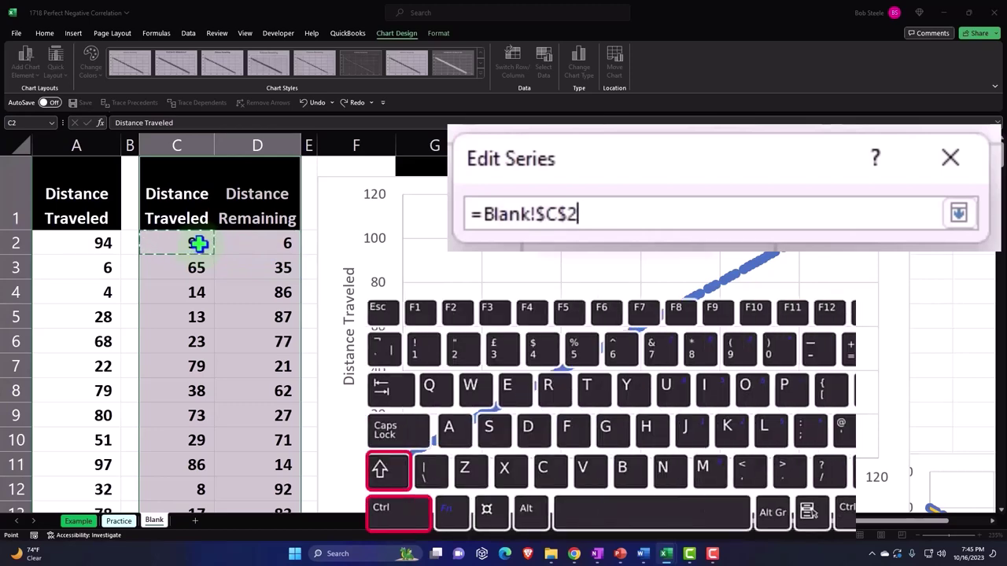
key(ctrl+shift+Down)
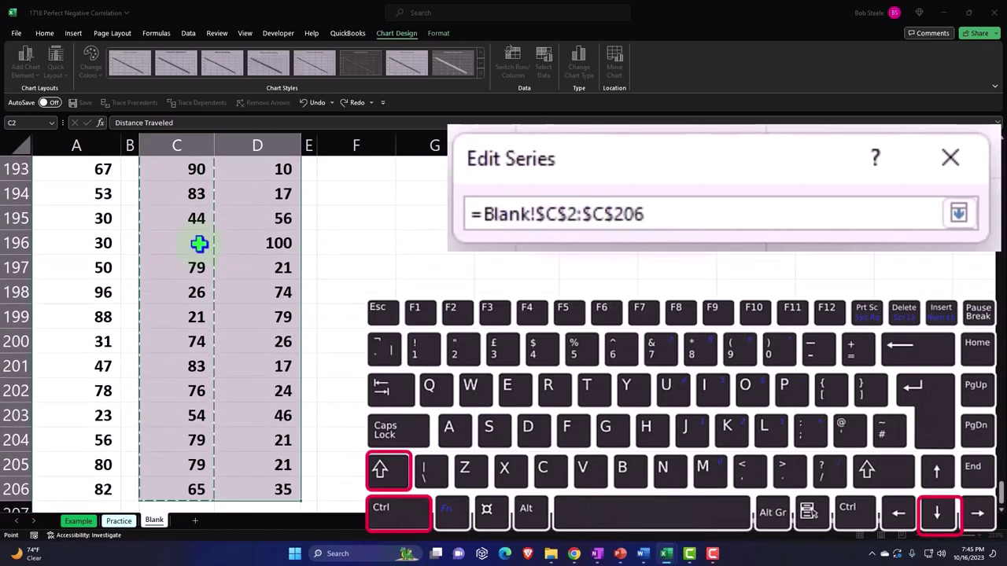
key(ctrl+BackSpace)
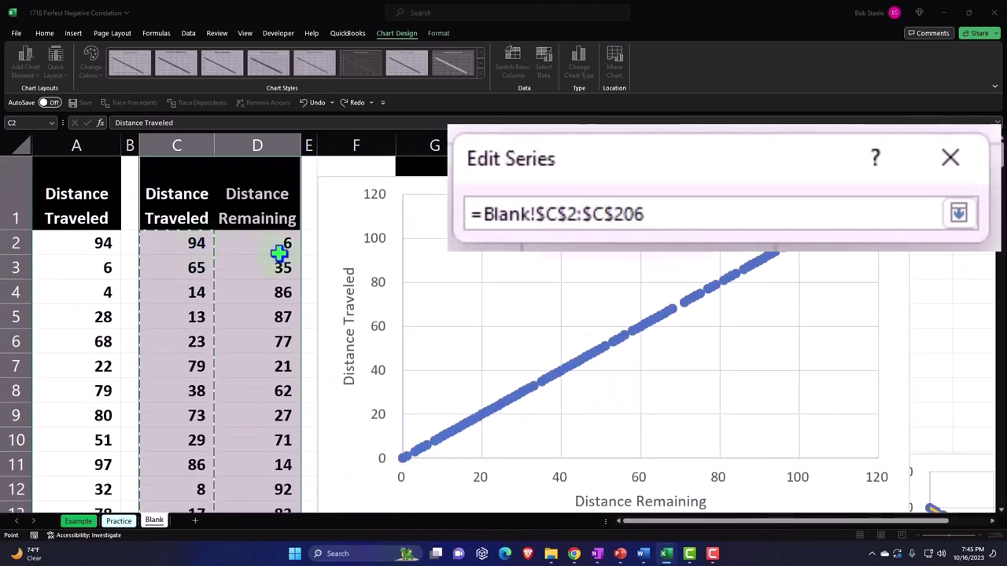
click(958, 213)
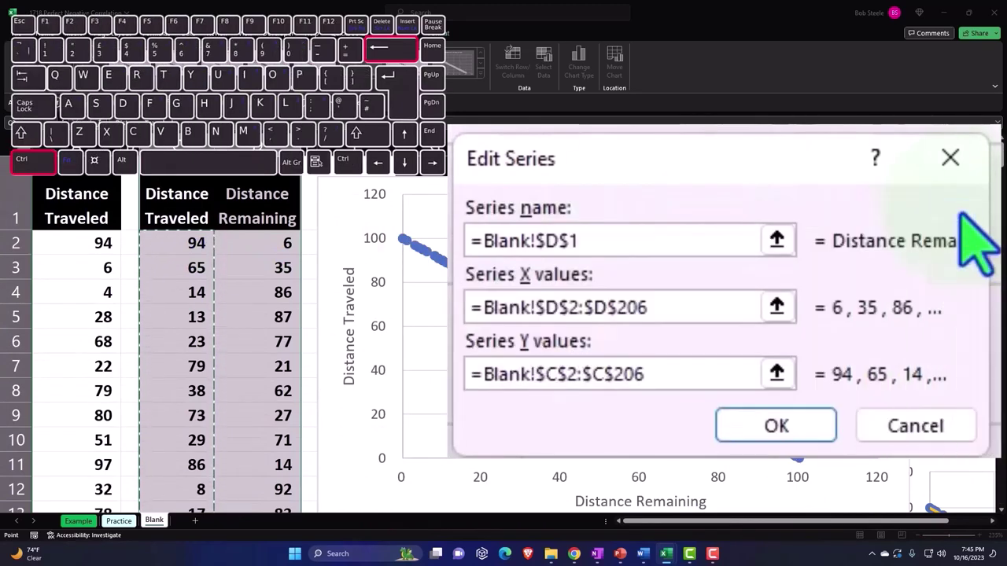
click(753, 428)
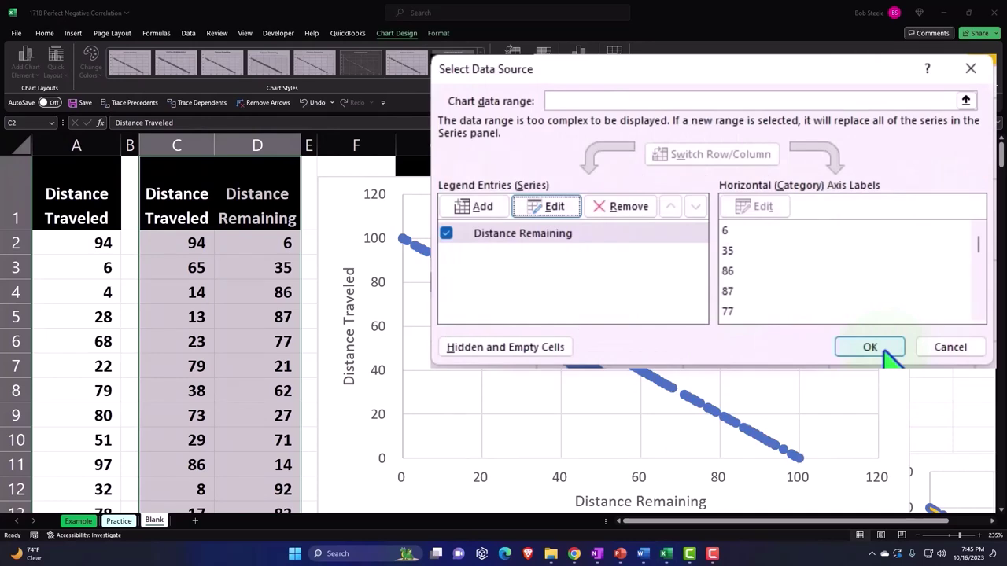
click(885, 352)
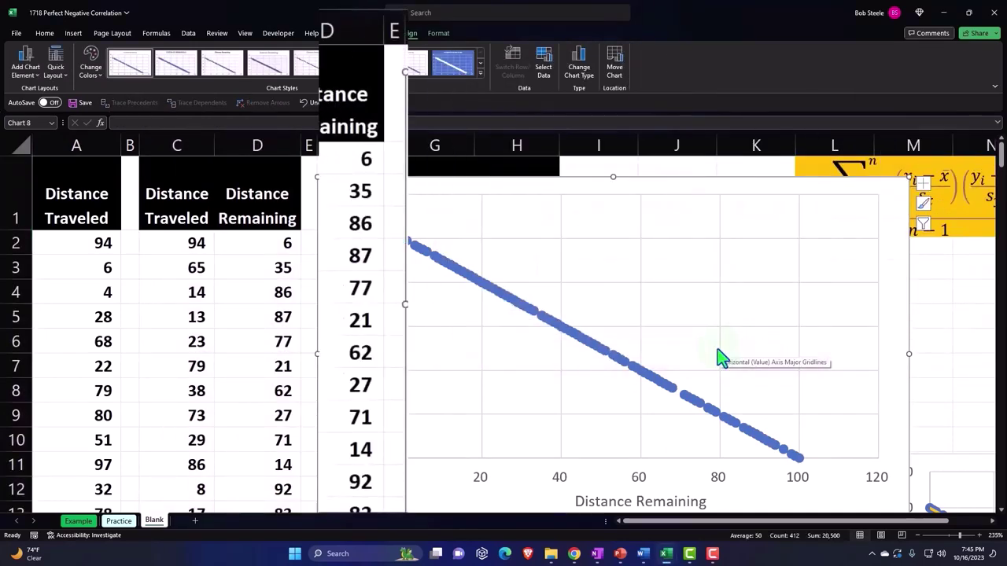
scroll(720, 354, down, 4)
scroll(718, 355, up, 3)
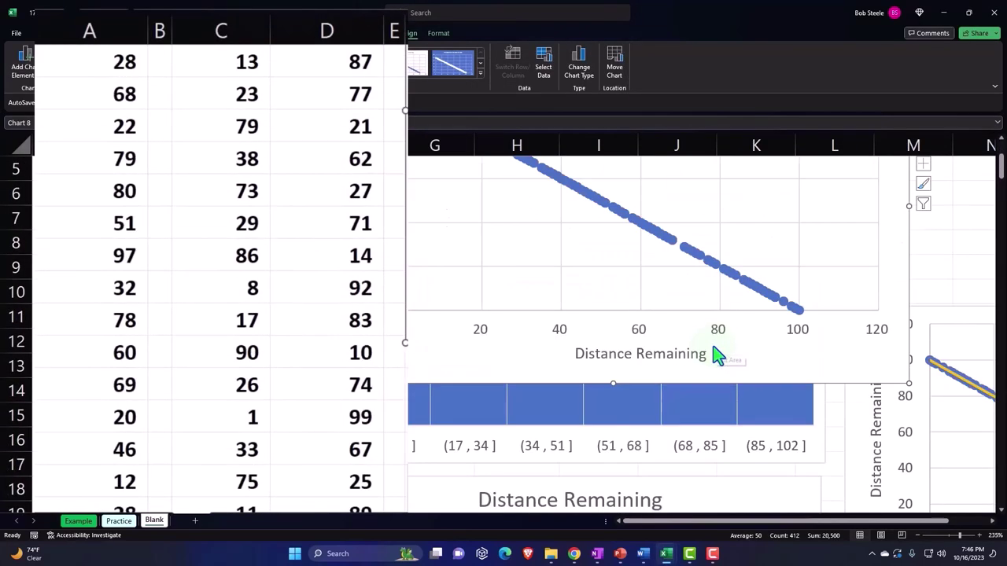
Move the new Distance Remaining versus Distance Traveled scatter chart directly beneath the first scatter chart, starting in column L at about row 24
scroll(718, 355, up, 2)
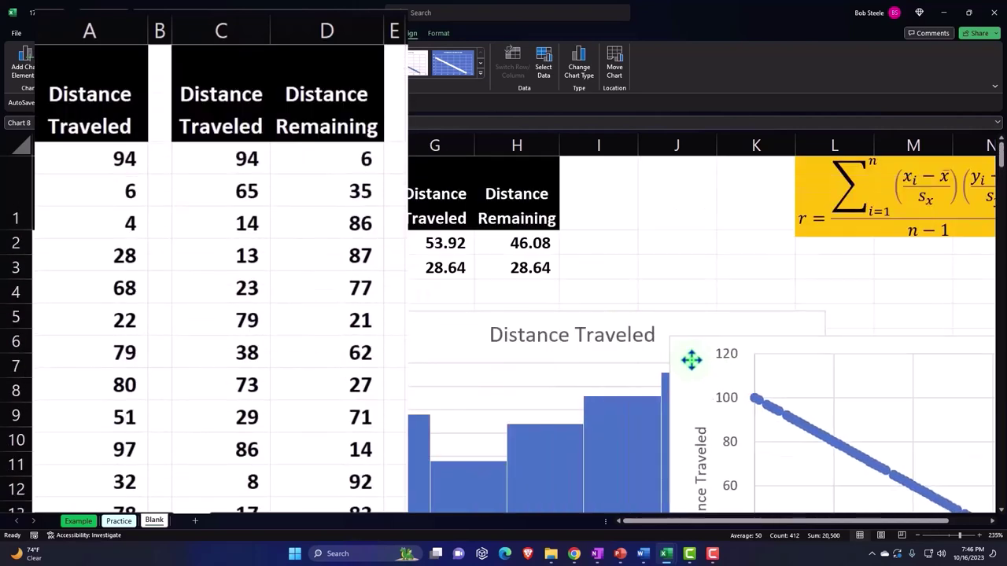
scroll(797, 528, right, 2)
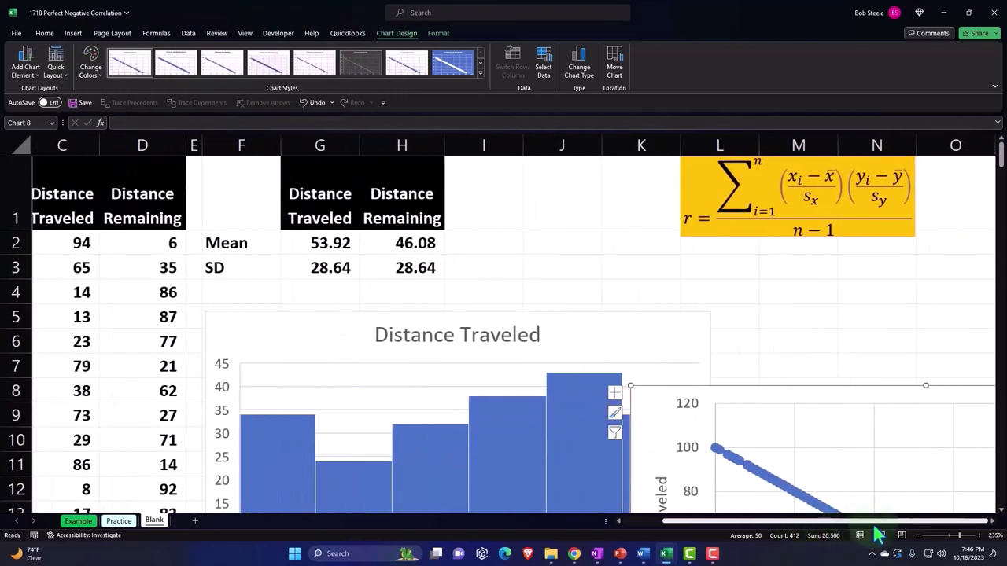
scroll(820, 351, down, 2)
drag(660, 265, 766, 457)
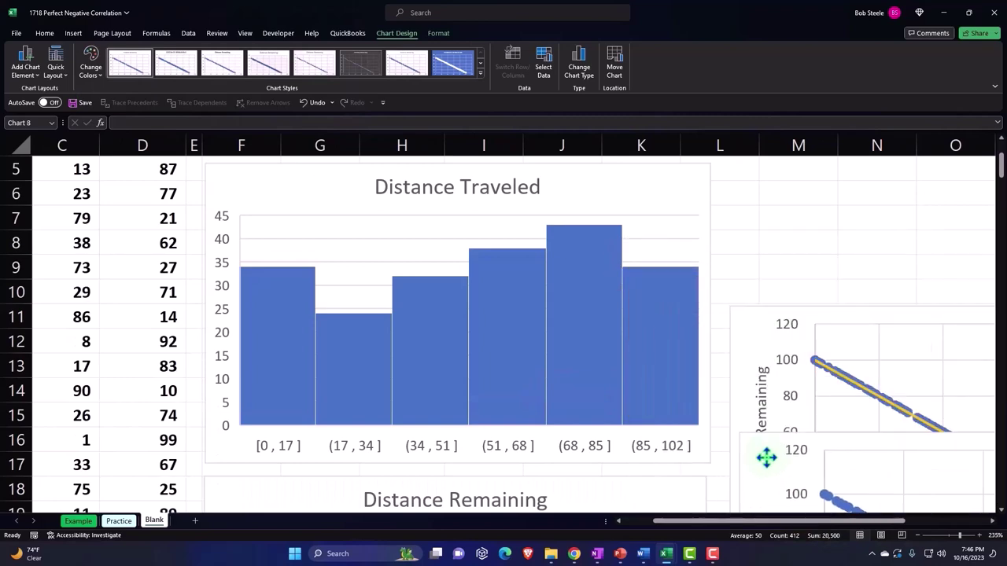
scroll(764, 291, down, 3)
drag(766, 284, 763, 459)
scroll(773, 529, right, 5)
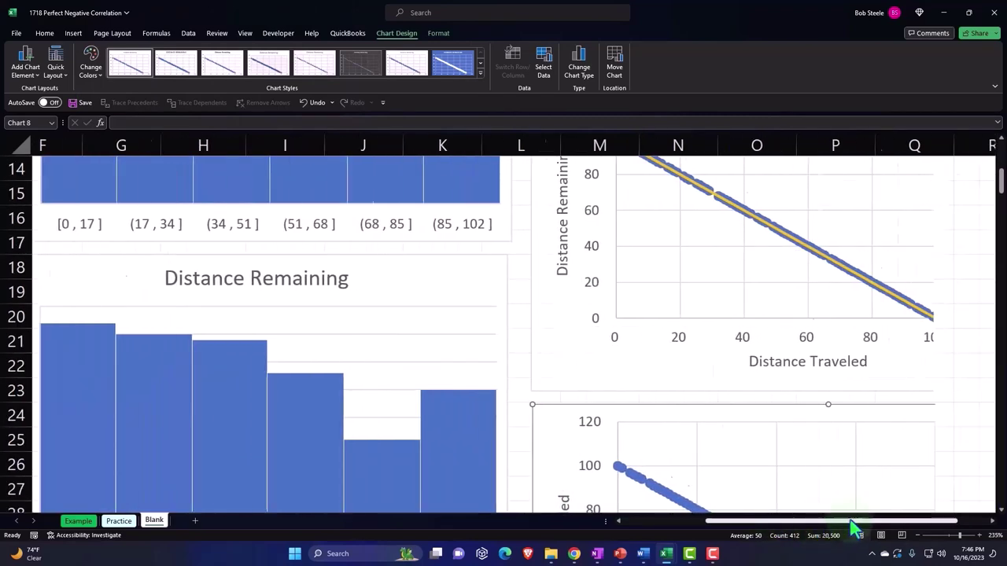
Shrink the new scatter chart to match the width of the one above, ending near column R and row 37
scroll(901, 391, down, 3)
scroll(913, 397, down, 2)
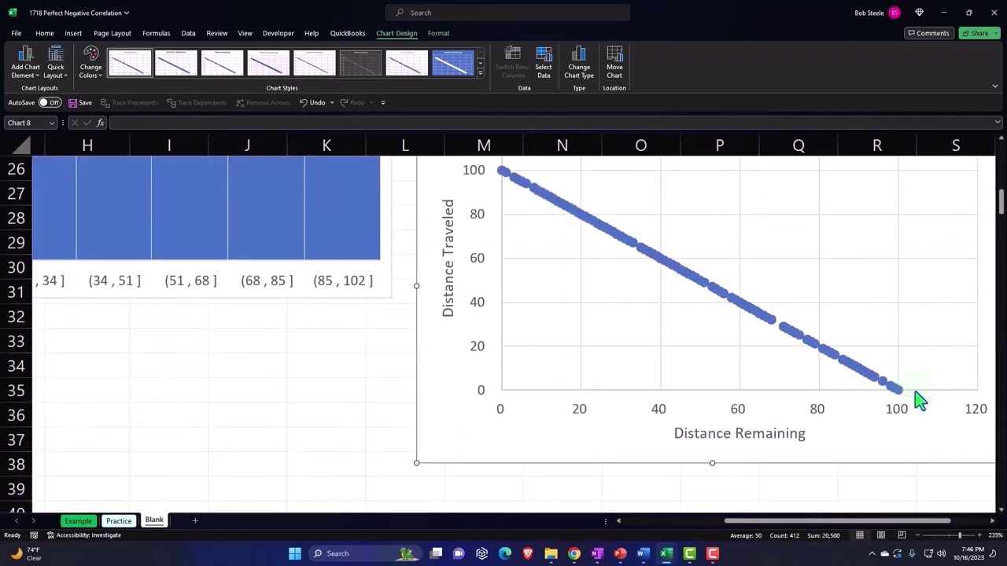
scroll(912, 532, right, 1)
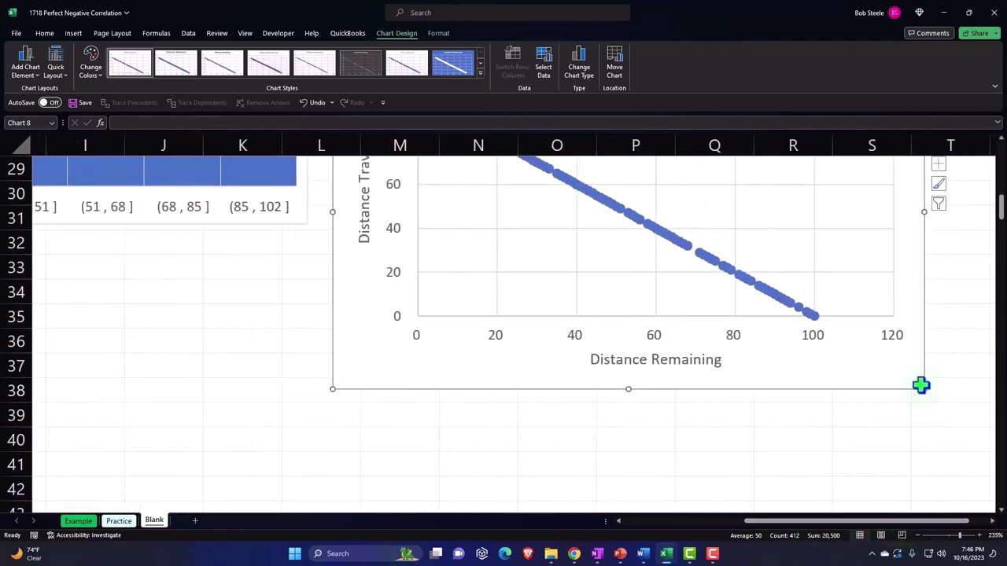
drag(925, 388, 820, 368)
scroll(731, 405, up, 4)
scroll(755, 406, down, 3)
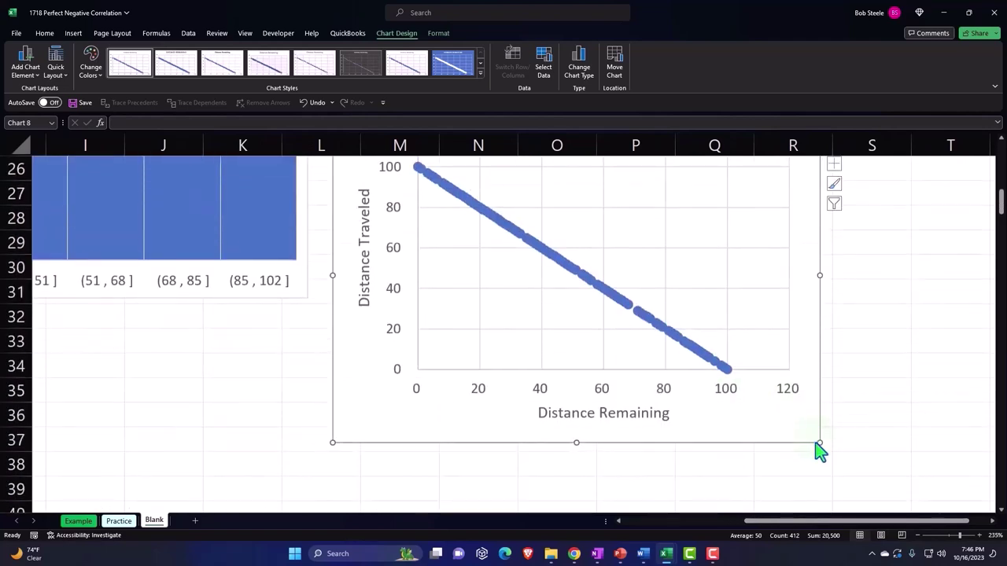
drag(818, 447, 823, 438)
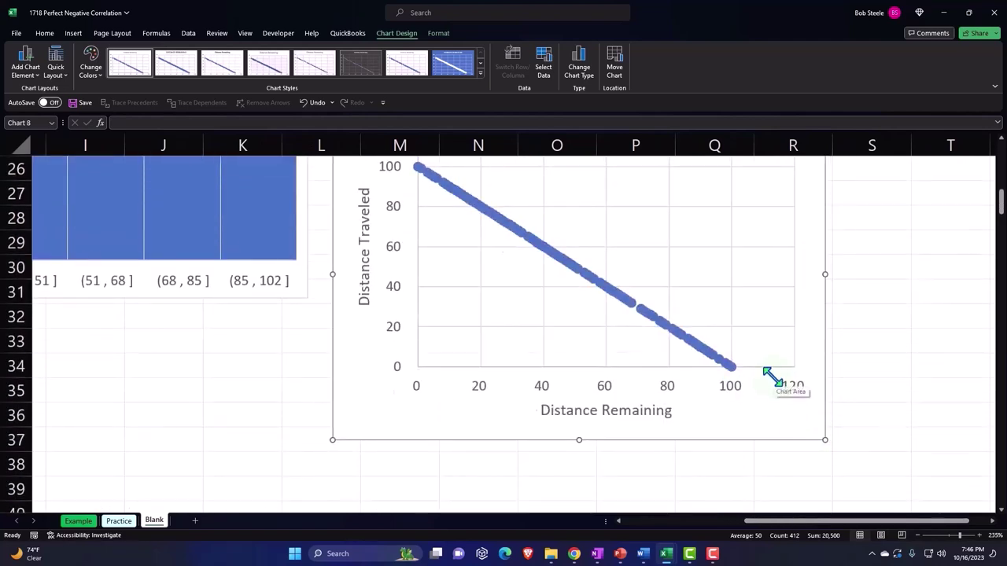
Add a trendline to the new scatter chart and open its line formatting options
scroll(771, 376, up, 1)
click(839, 190)
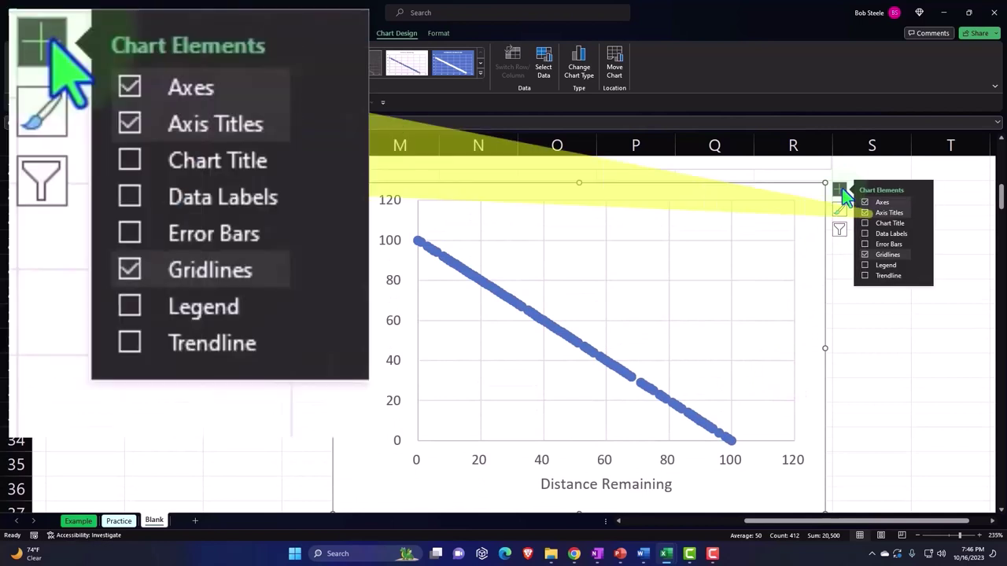
click(865, 276)
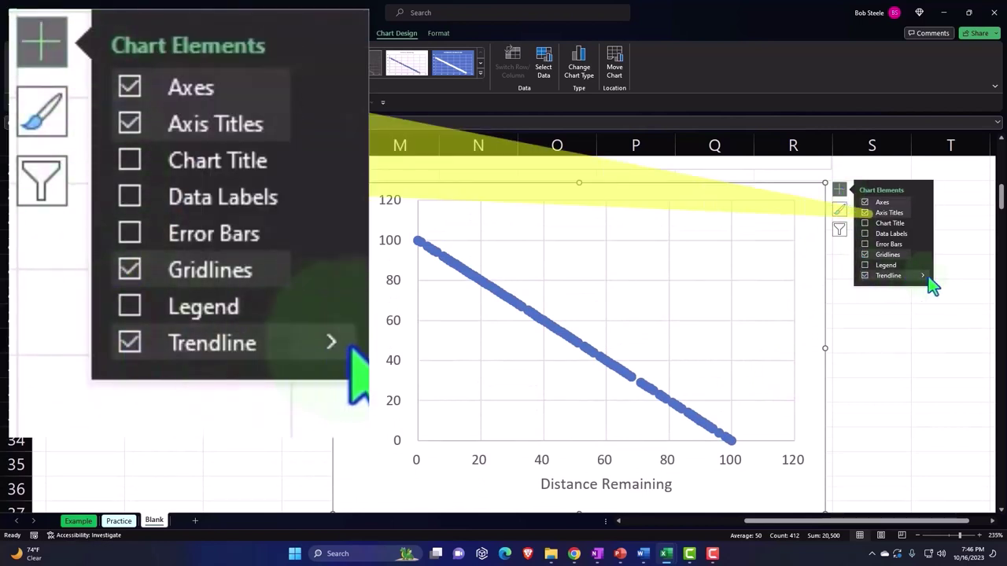
click(922, 276)
click(839, 317)
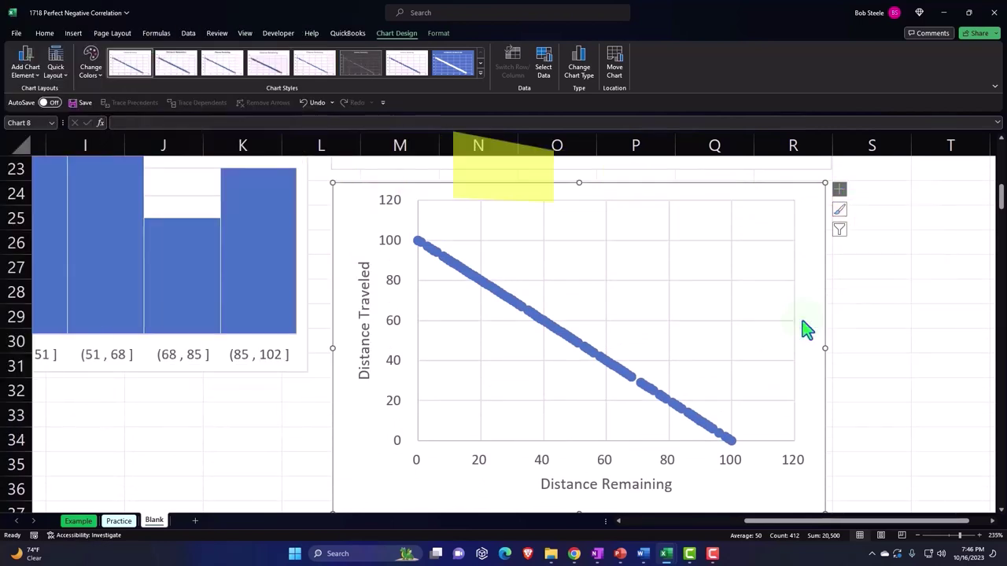
click(874, 182)
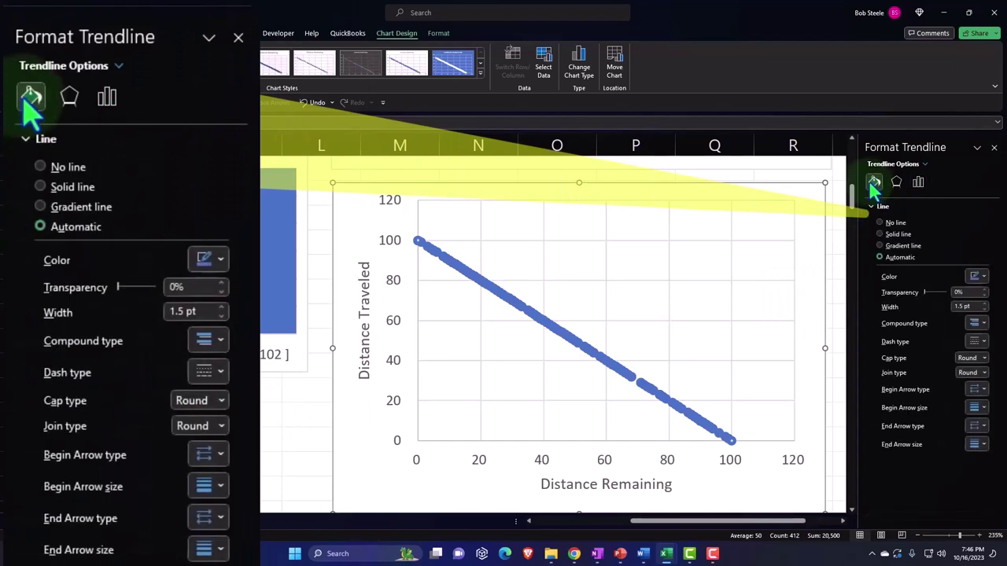
Format the trendline with a solid dash type and the gold standard color, and close the trendline formatting
click(978, 341)
click(983, 360)
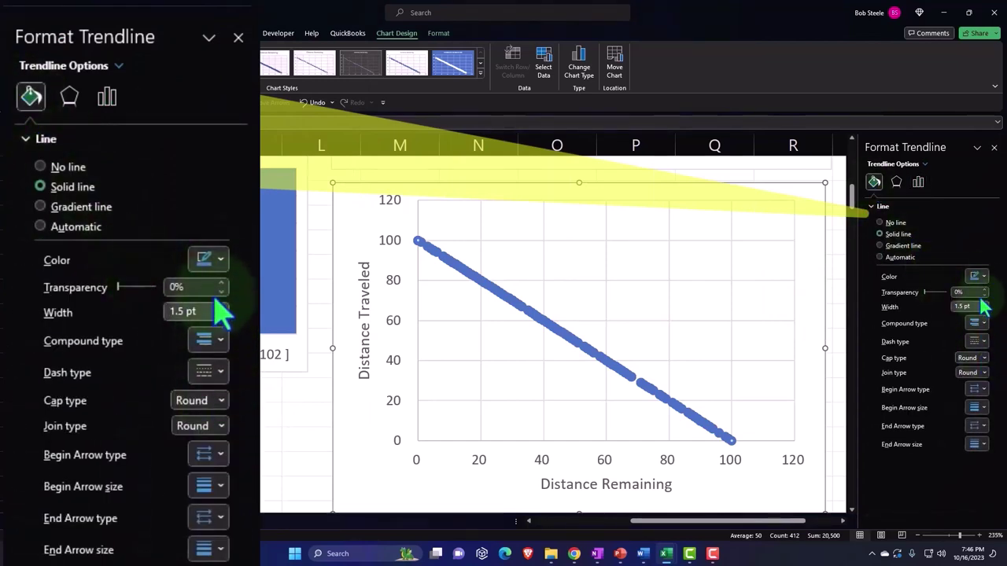
click(979, 277)
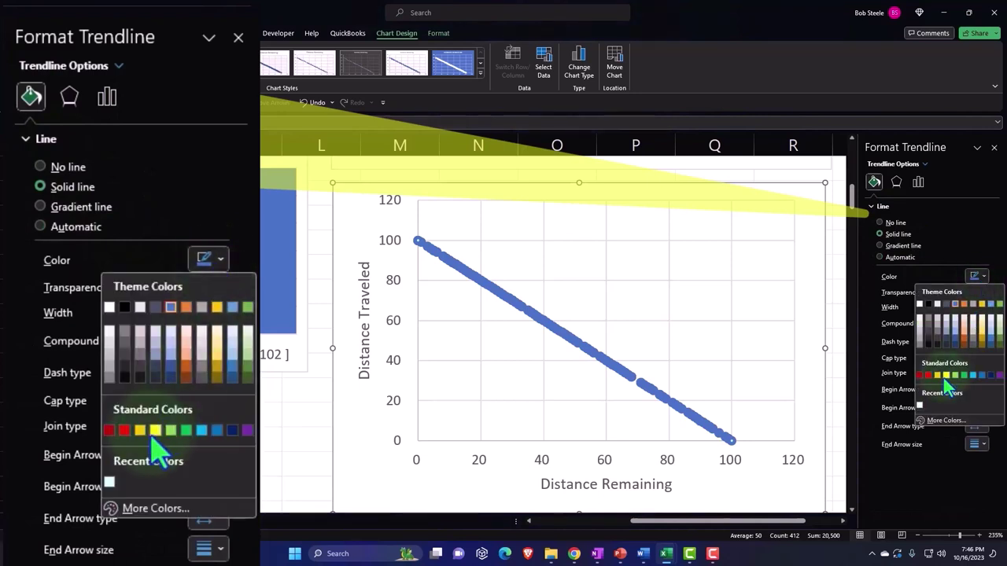
click(942, 376)
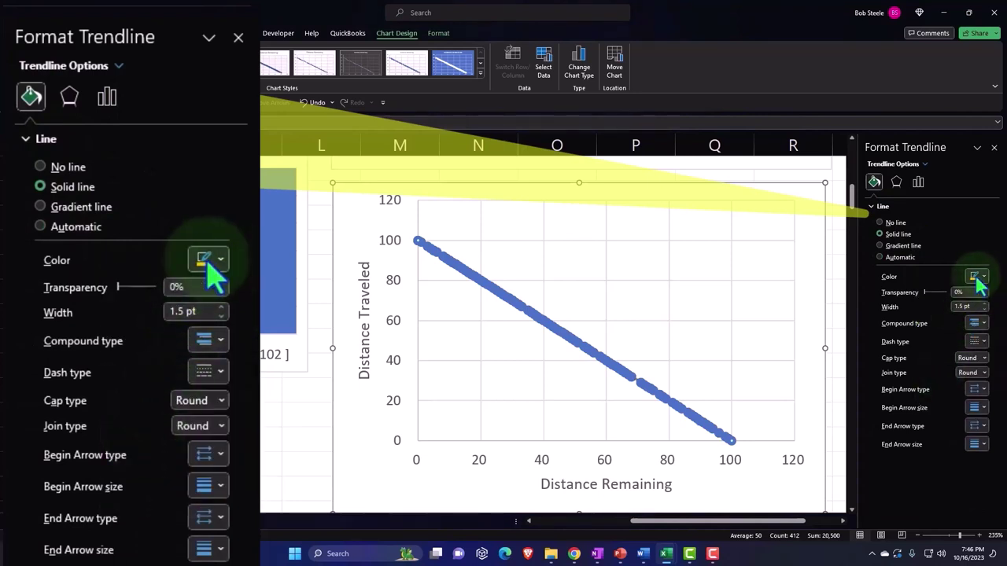
click(983, 276)
click(941, 376)
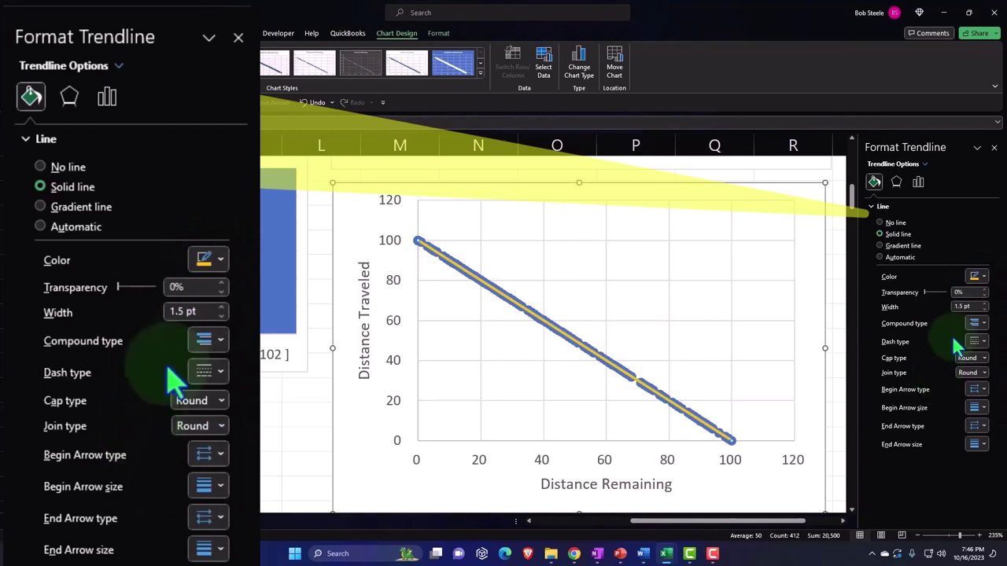
click(994, 147)
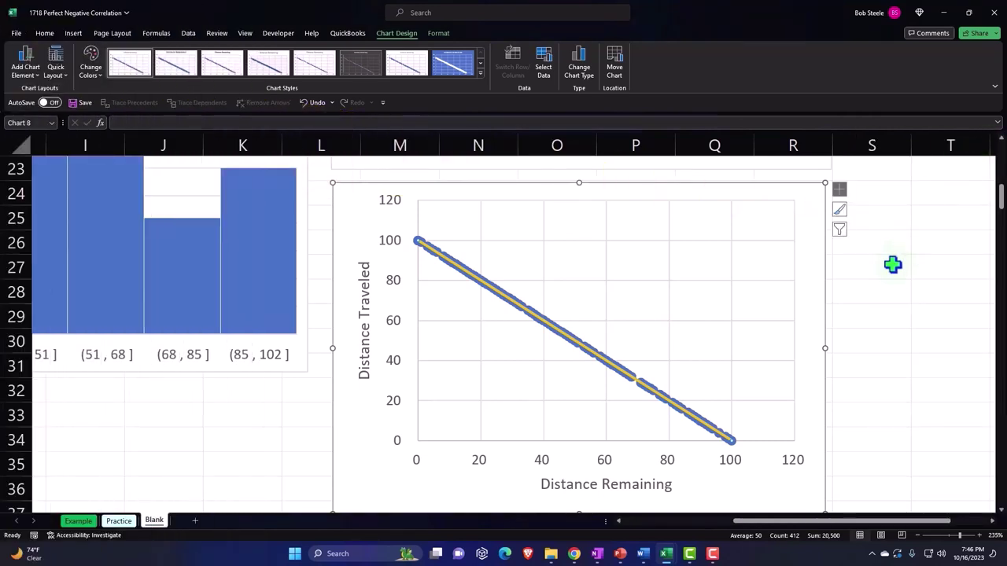